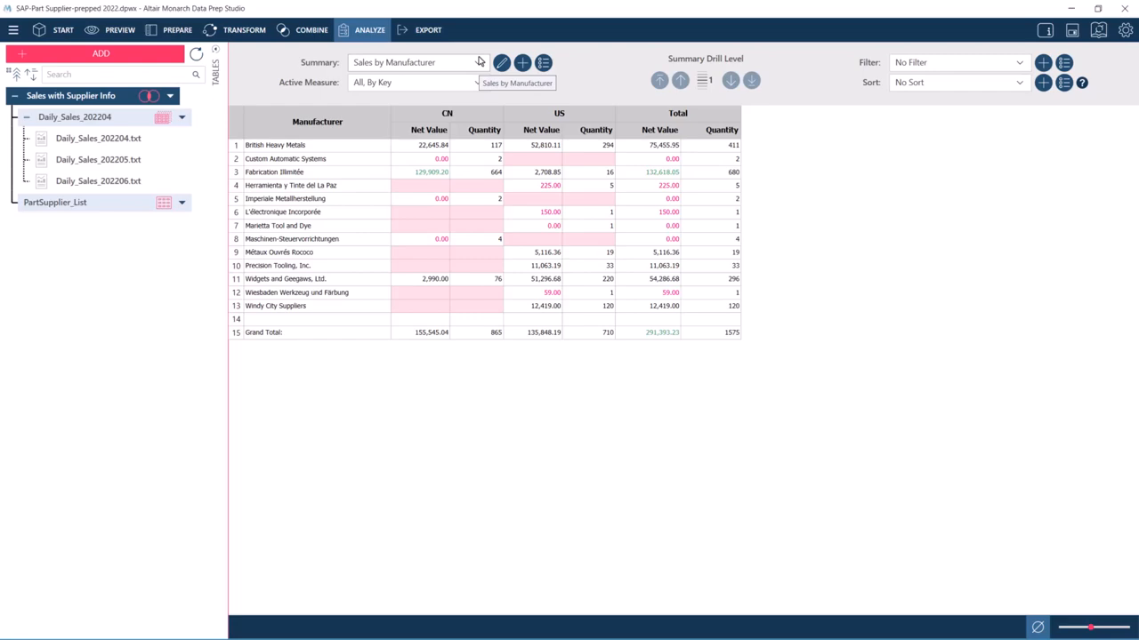
Step: Display the Sales by Sales Org, Customer summary and drill it up to level 1
click(480, 61)
click(483, 116)
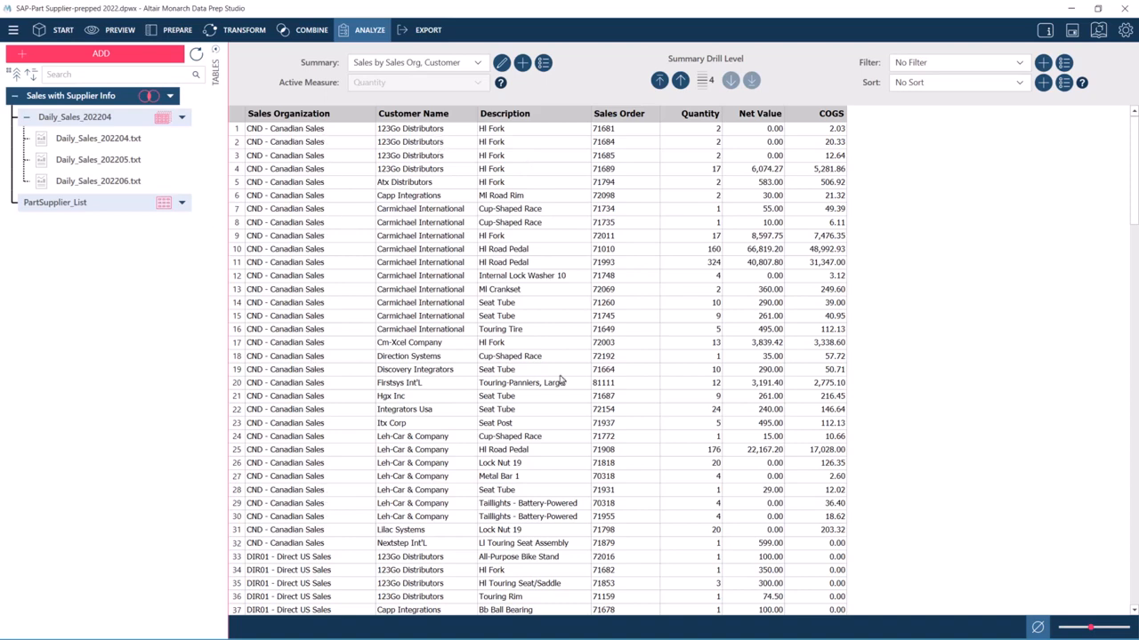
click(681, 81)
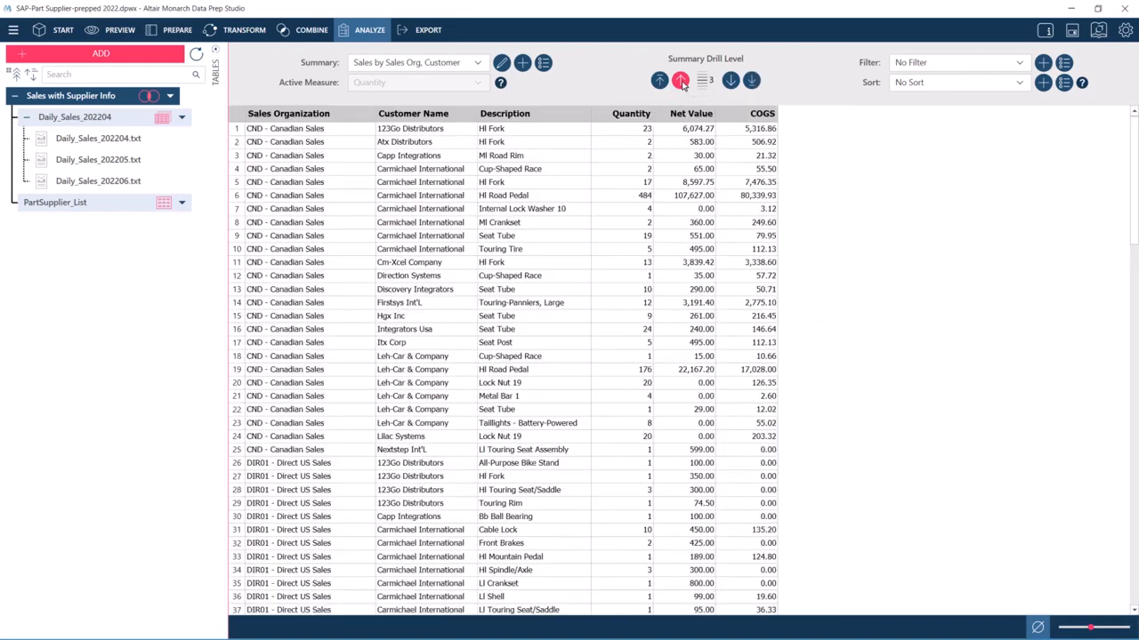
click(680, 81)
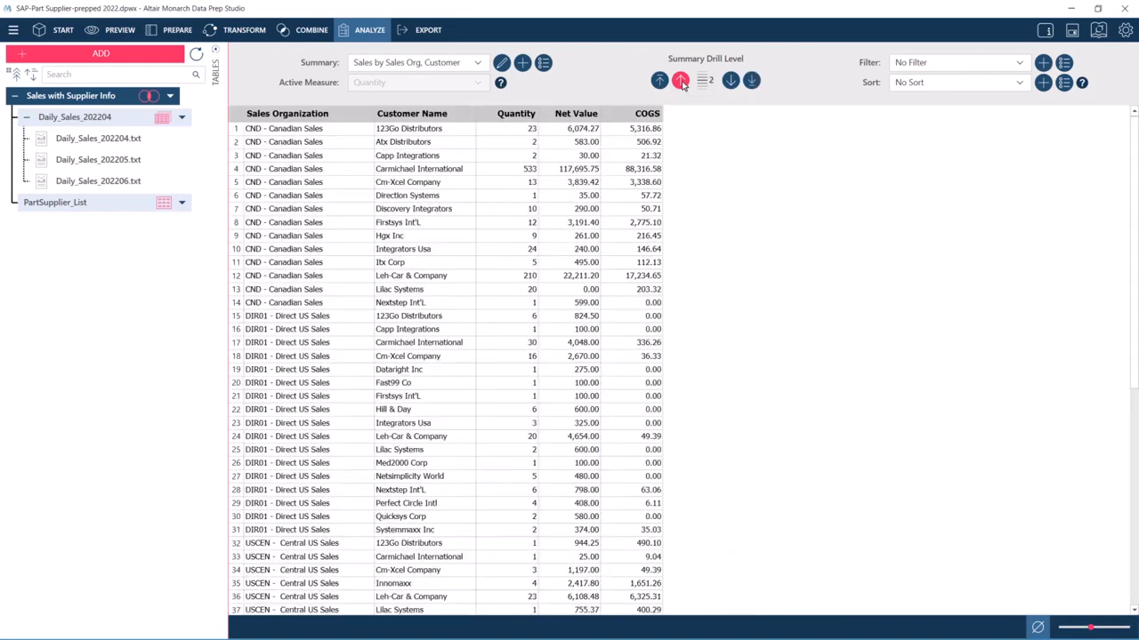
click(681, 81)
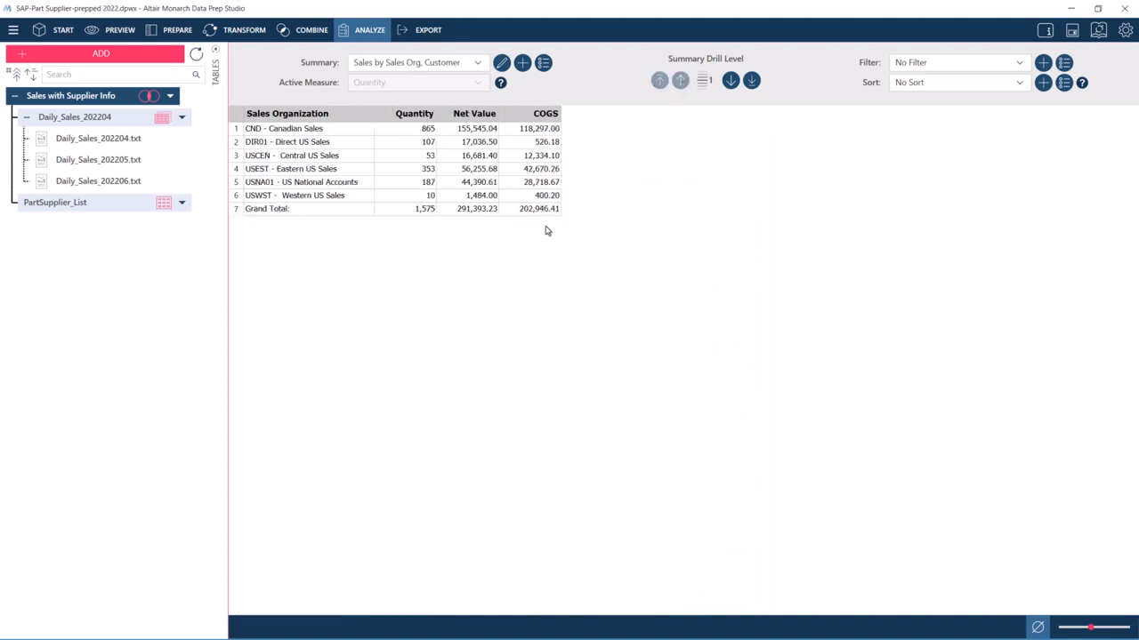
Step: Drill the summary down to its most detailed level and examine the repeated Sales Organization values across its rows
click(751, 80)
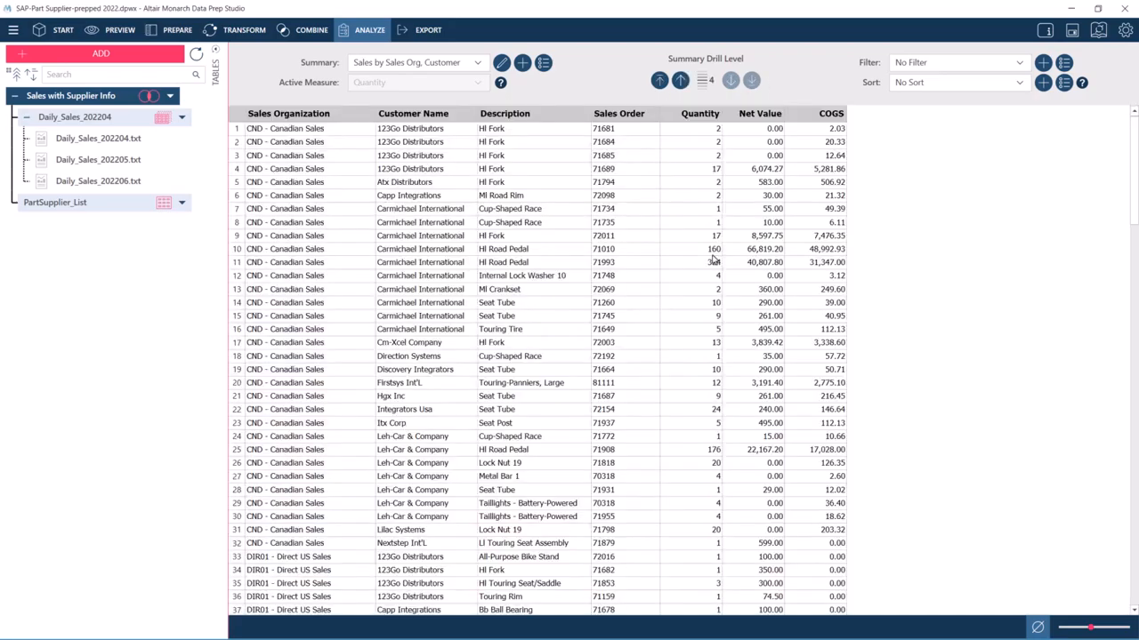
scroll(719, 311, down, 18)
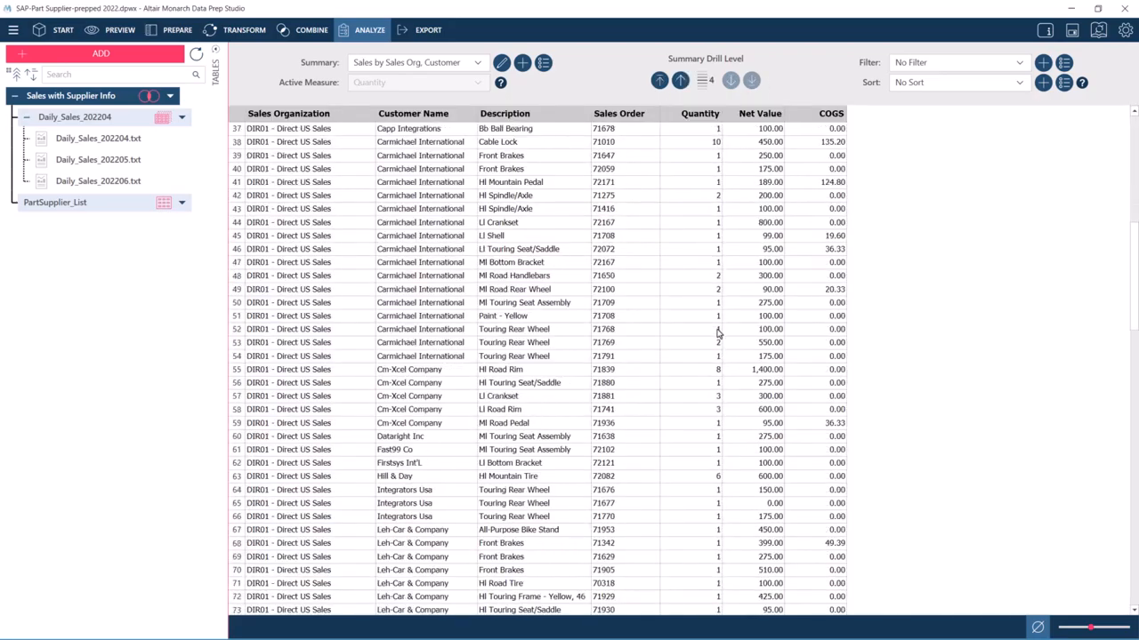
scroll(705, 386, down, 20)
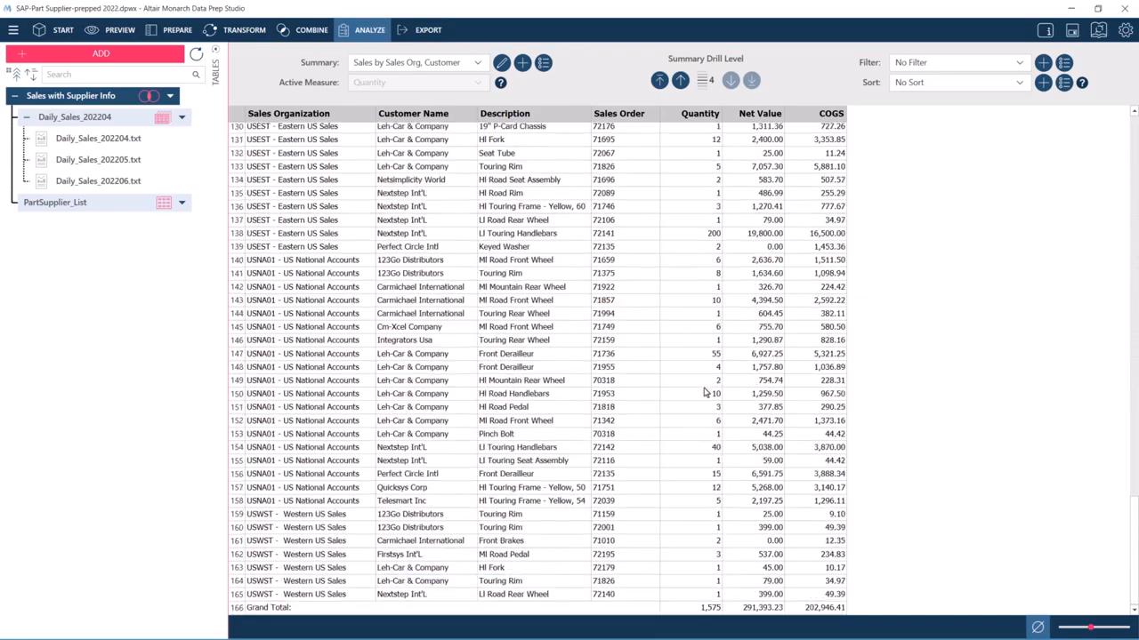
scroll(706, 392, up, 20)
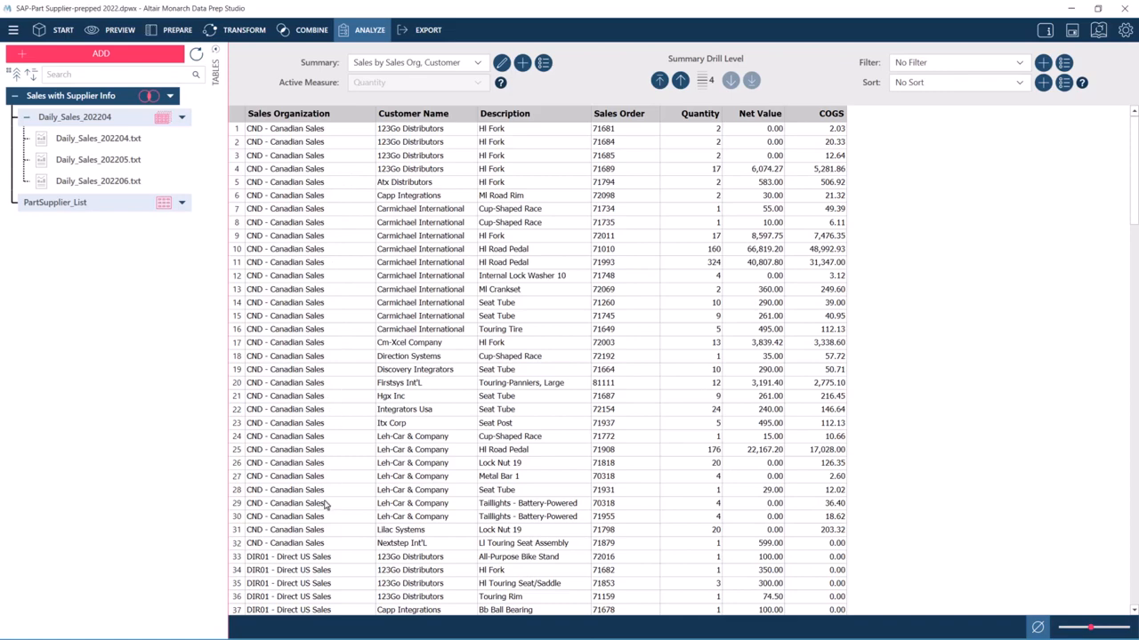
scroll(326, 502, down, 6)
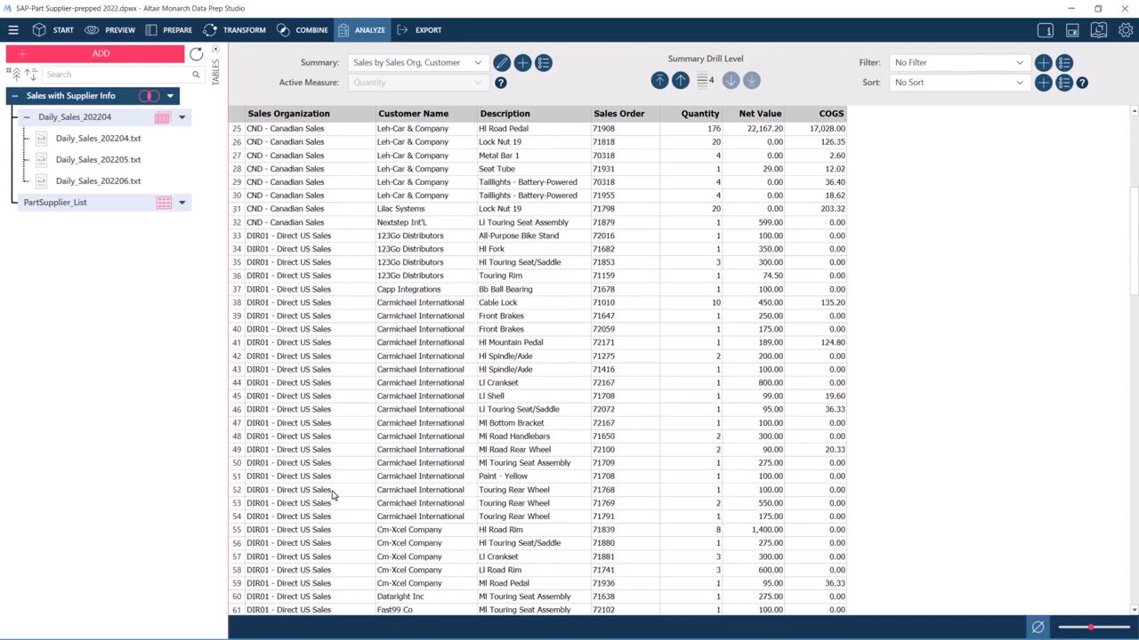
scroll(339, 416, down, 4)
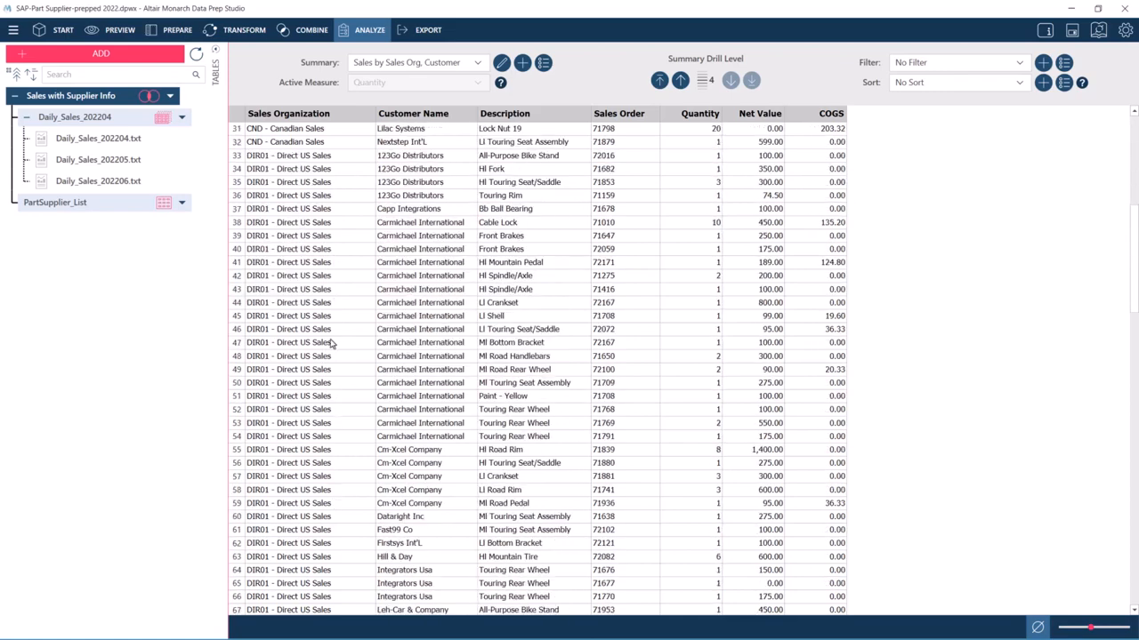
scroll(353, 516, up, 10)
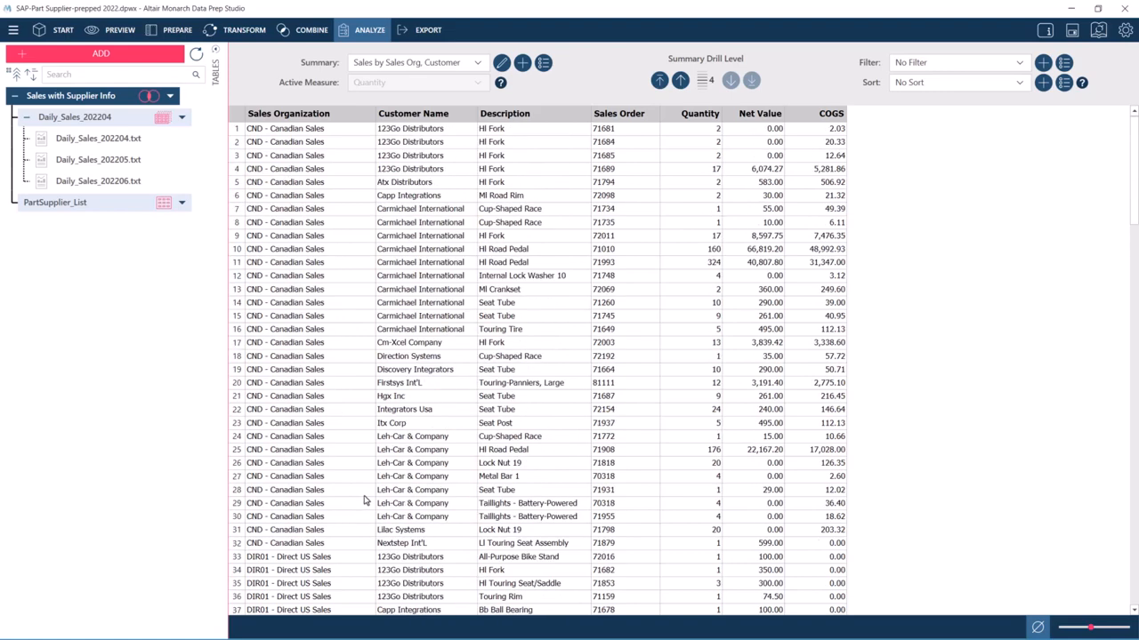
Step: Open the Sales Organization row field's settings in the summary definition and review its layout, sorting and coloring options
click(495, 66)
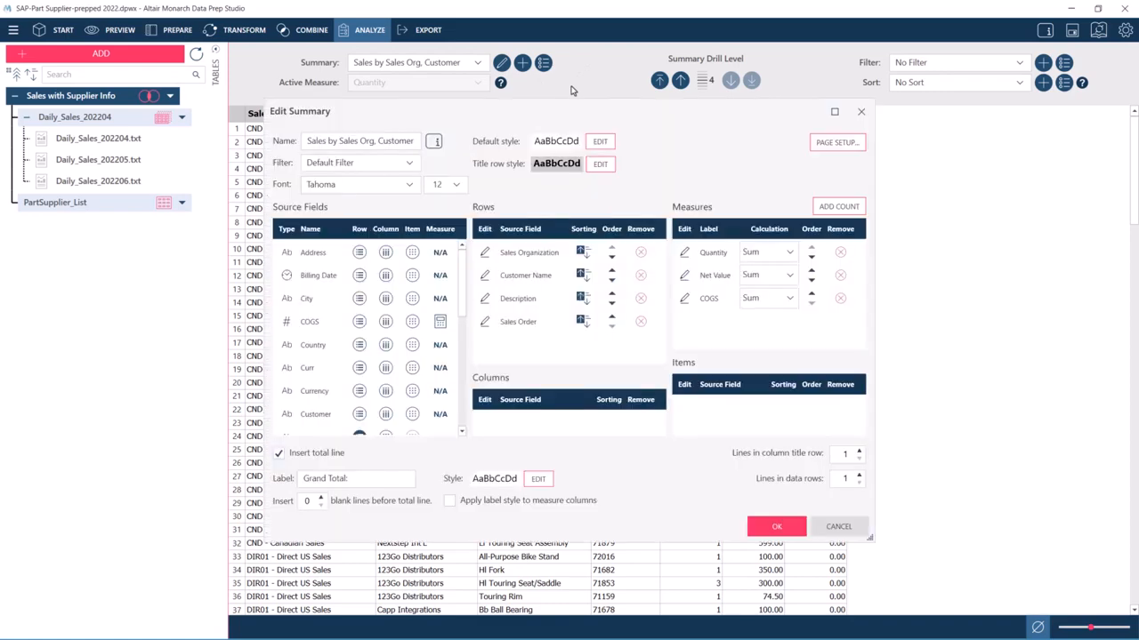
drag(544, 121, 658, 145)
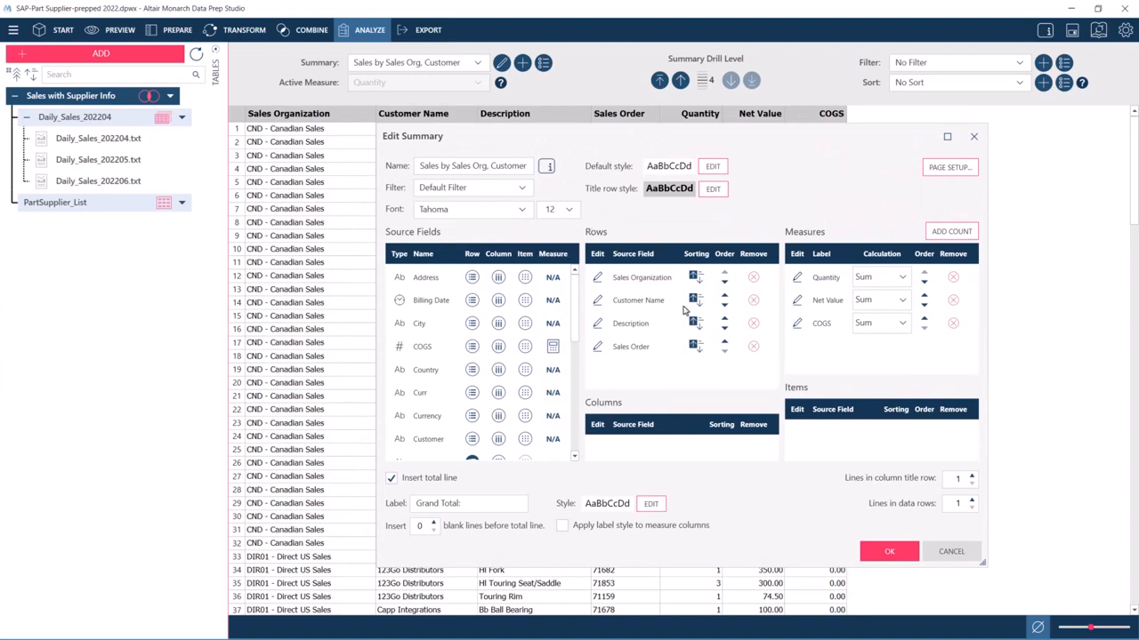
click(598, 278)
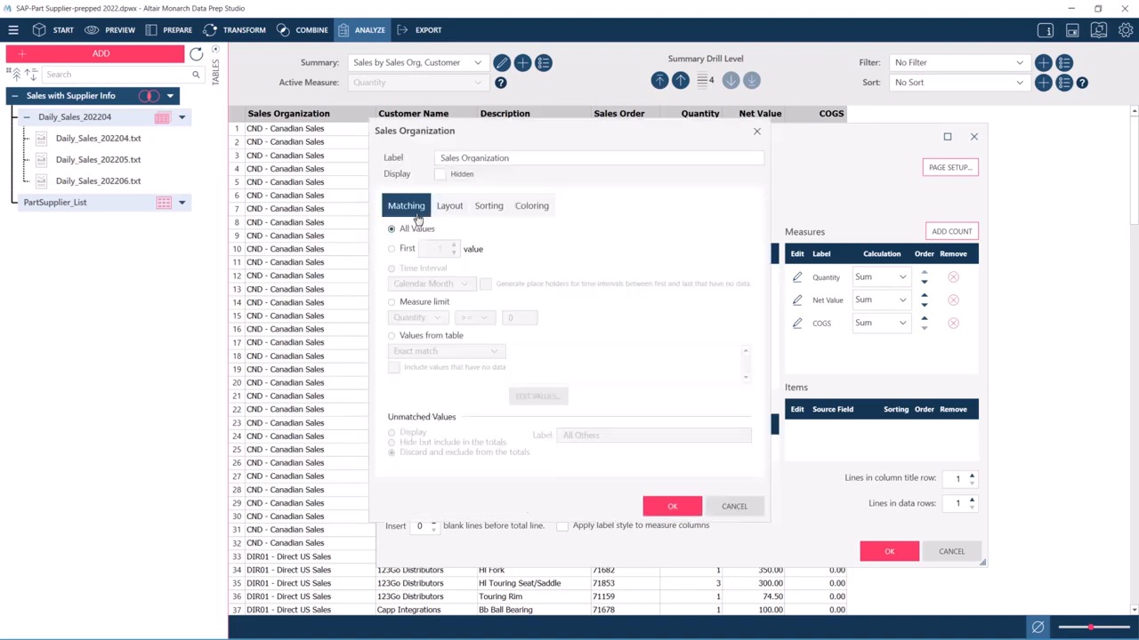
click(449, 216)
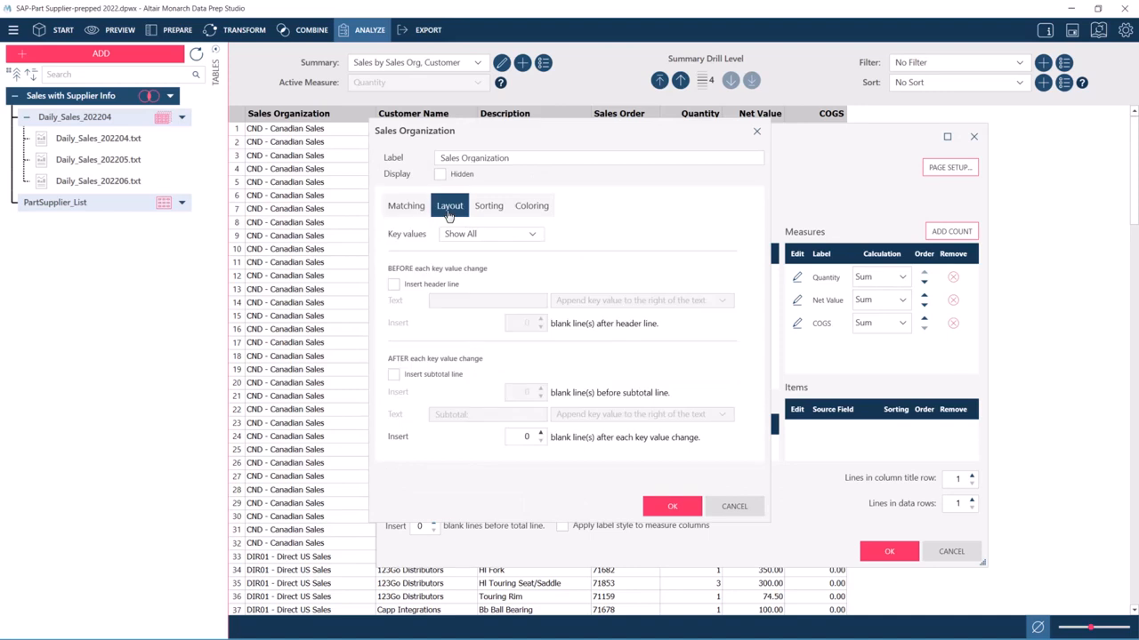
click(478, 217)
click(530, 216)
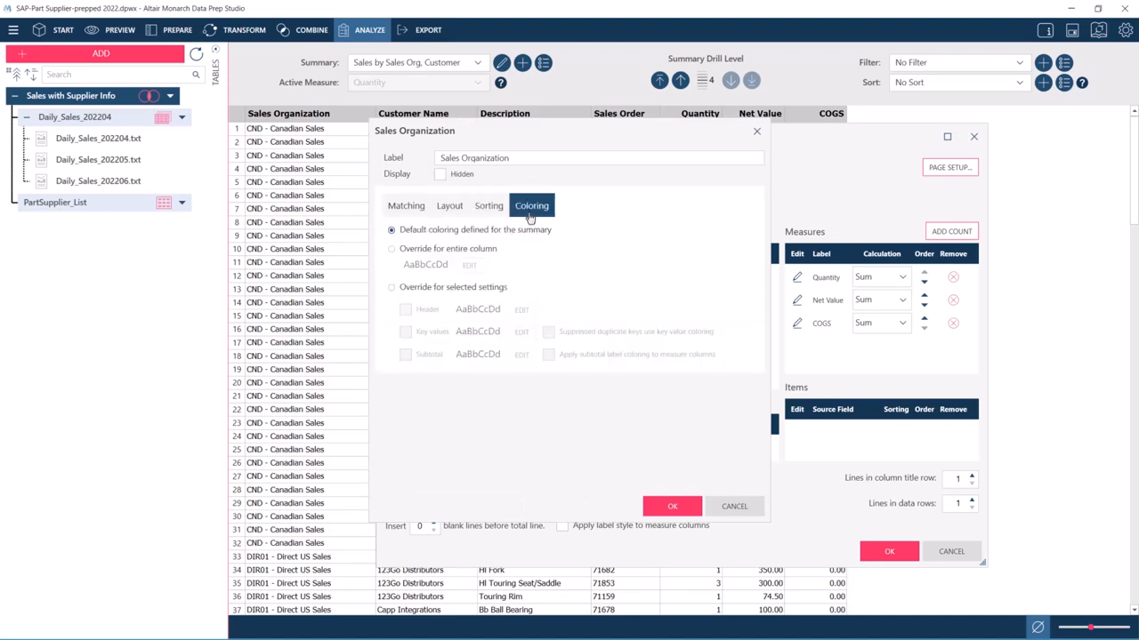
click(452, 216)
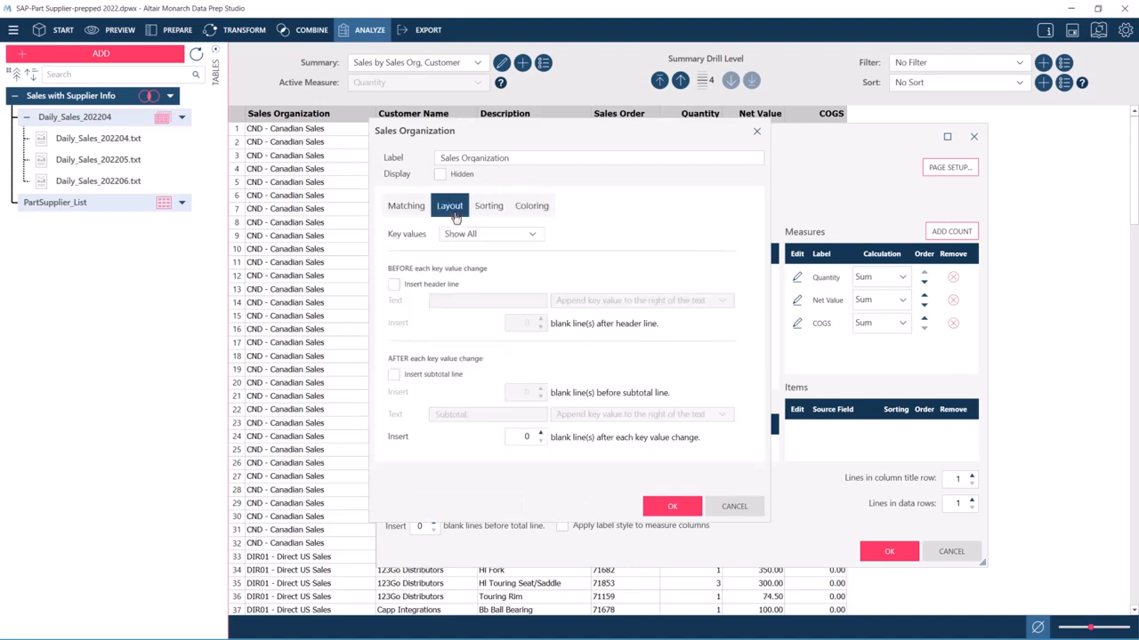
Step: Set the Sales Organization key values to Suppress Duplicates and apply the change to the summary
click(531, 234)
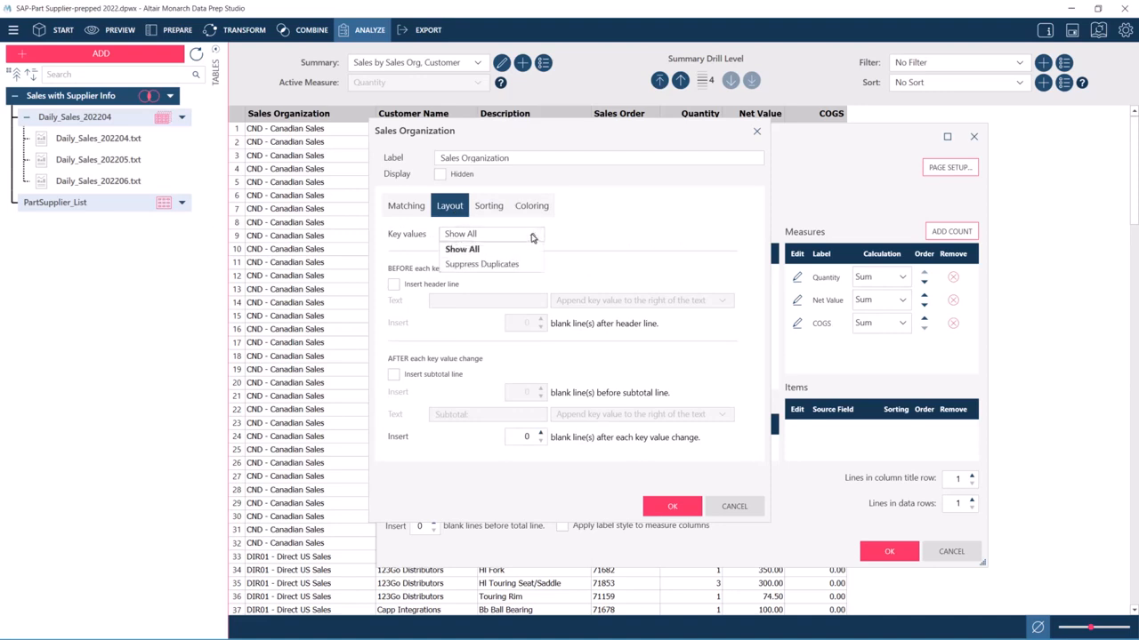
click(531, 235)
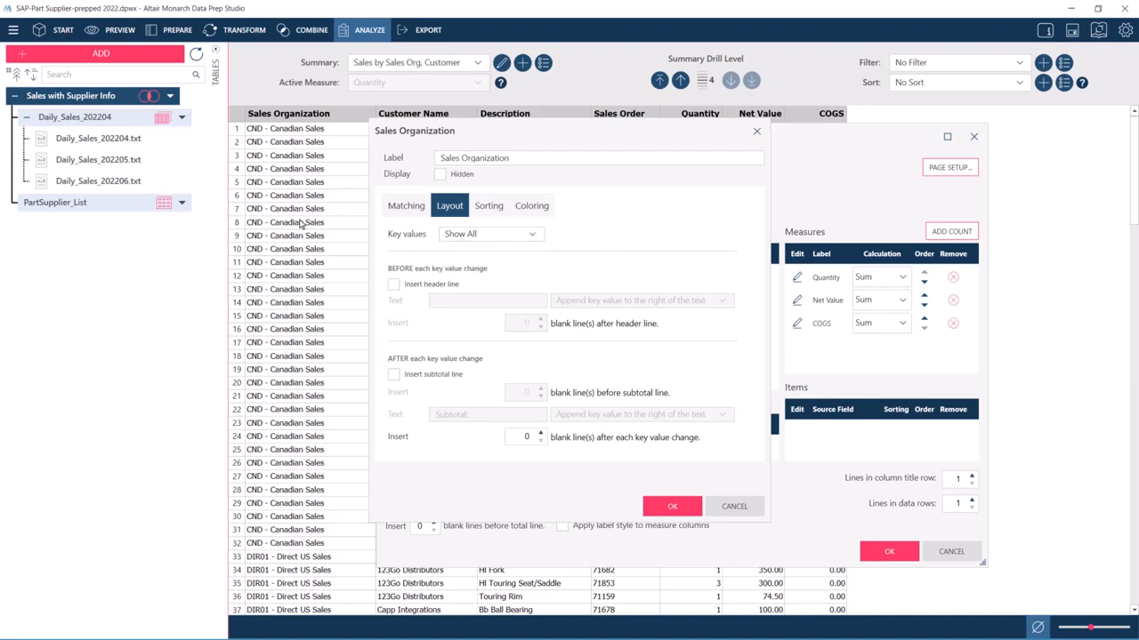
click(488, 237)
click(491, 267)
click(669, 504)
click(881, 551)
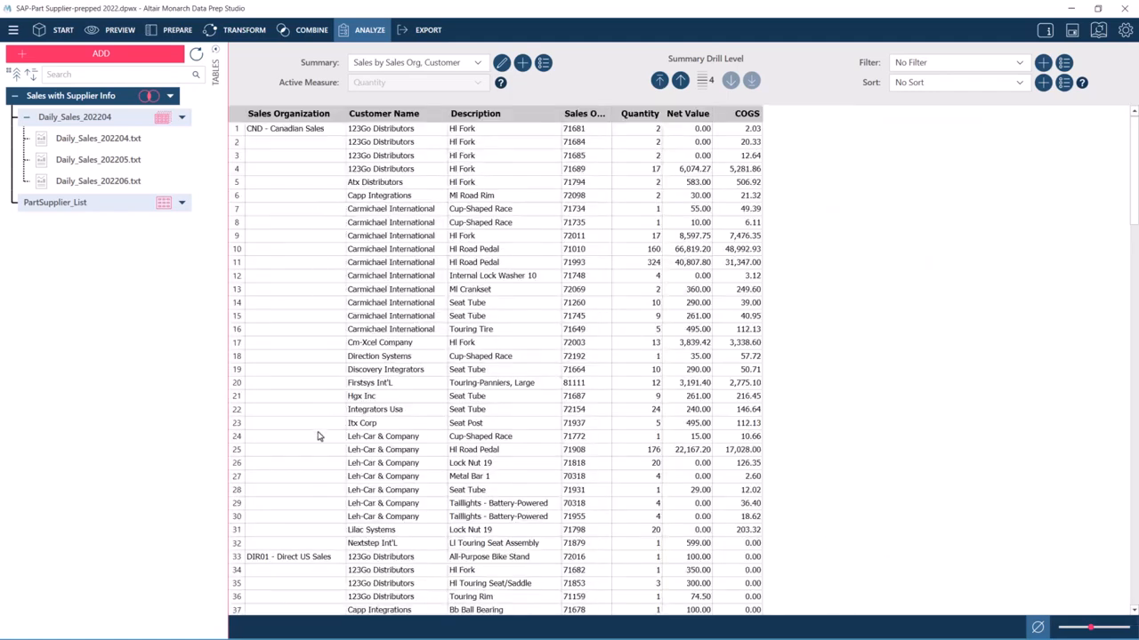
Step: Widen the Sales Organization column and check its suppressed duplicates throughout the summary
scroll(318, 436, down, 15)
scroll(319, 436, down, 20)
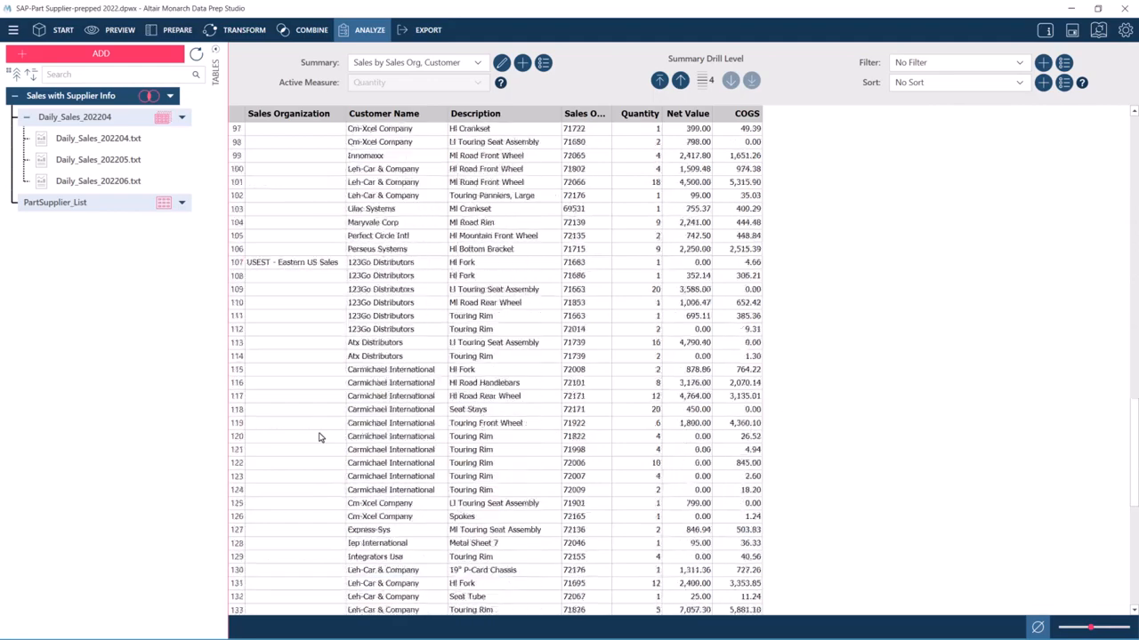
double_click(345, 113)
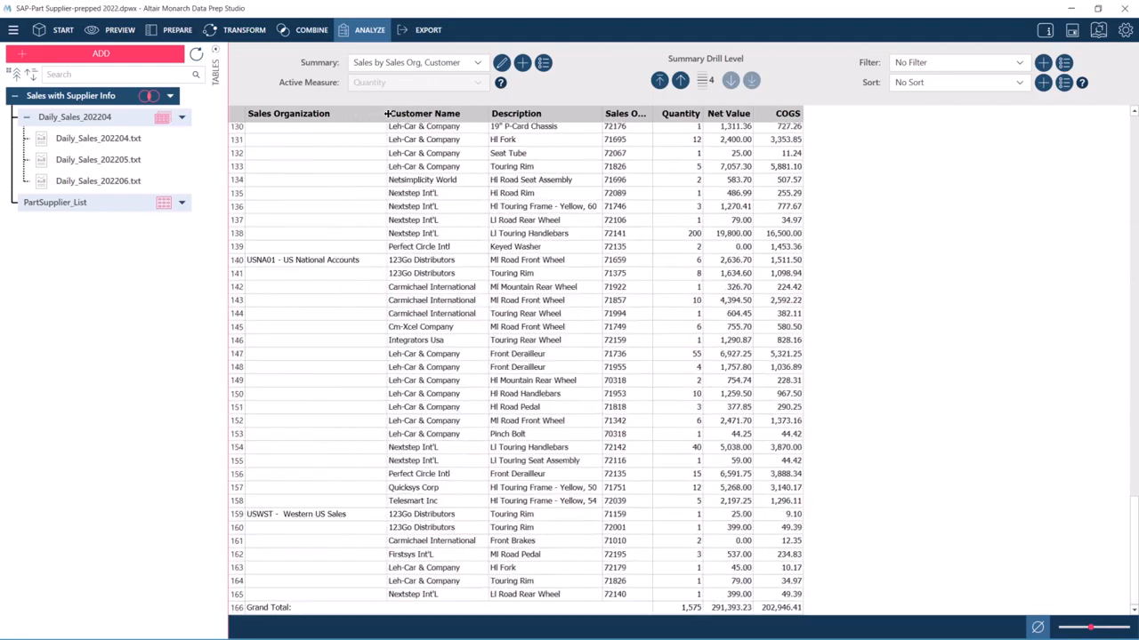
scroll(338, 478, up, 12)
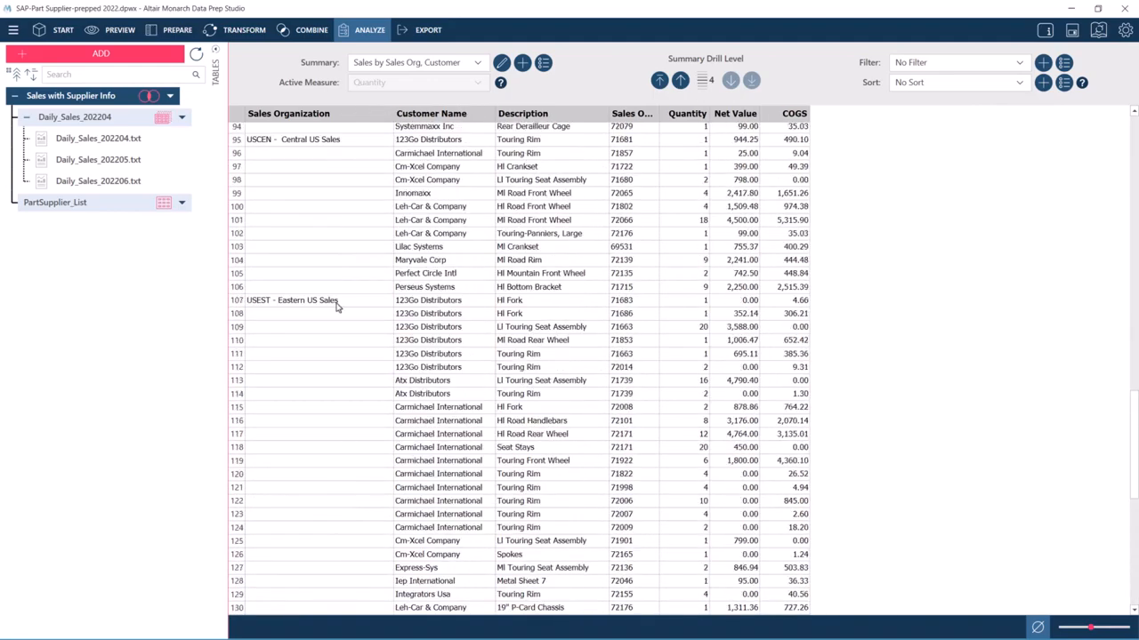
scroll(323, 279, up, 20)
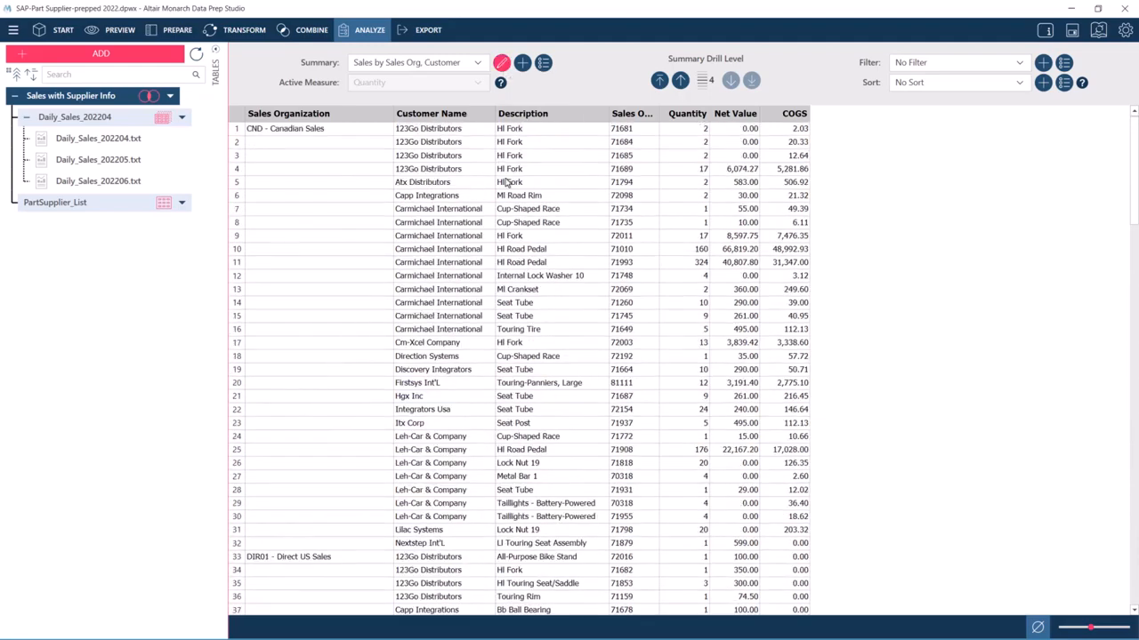
Step: In the Sales Organization layout settings, insert a header line before each key value change, leaving the subtotal line off
click(502, 62)
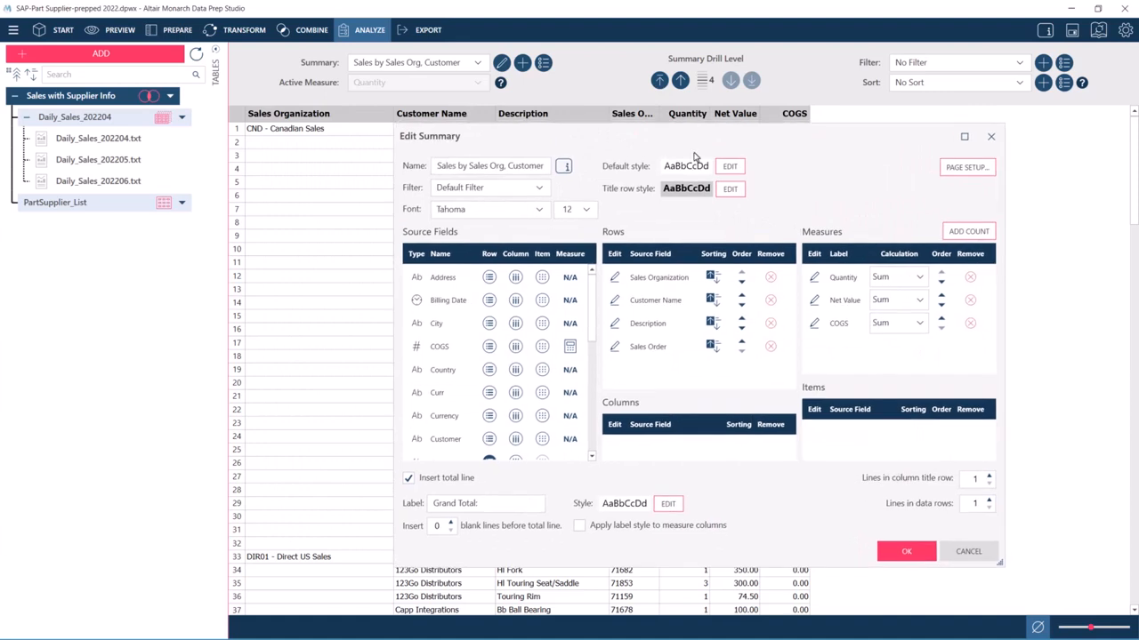
click(613, 277)
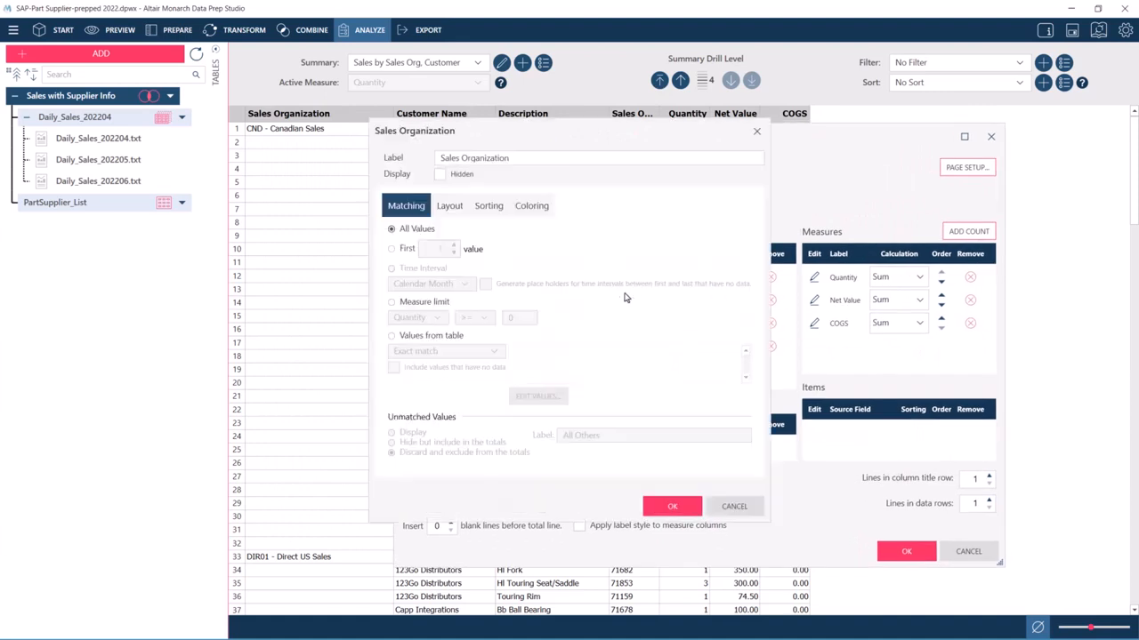
click(450, 206)
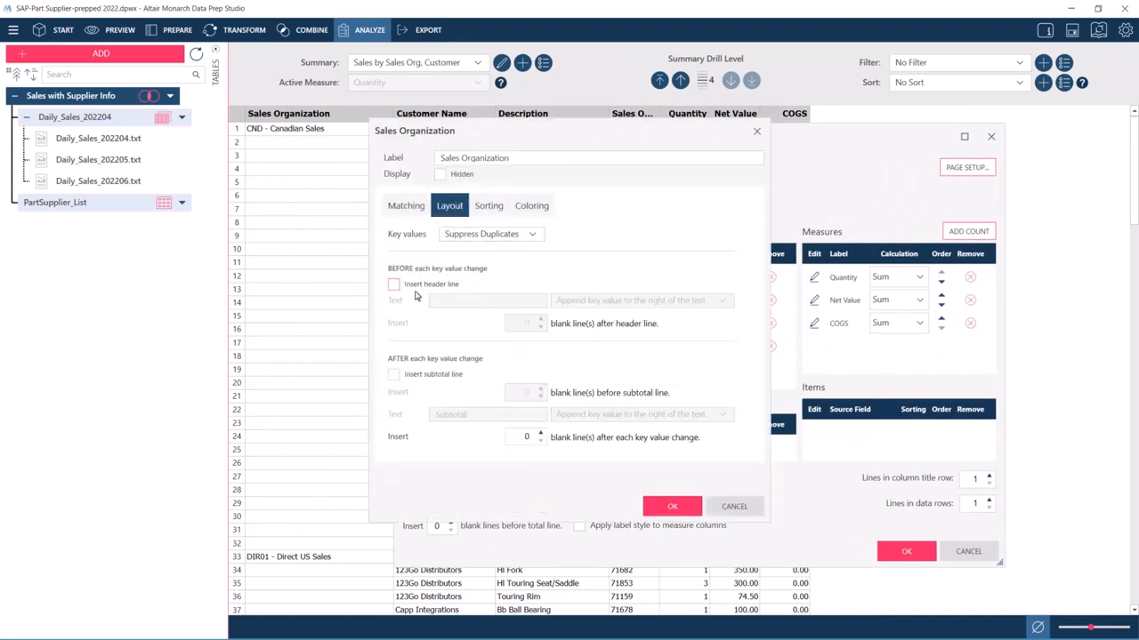
click(395, 285)
click(394, 375)
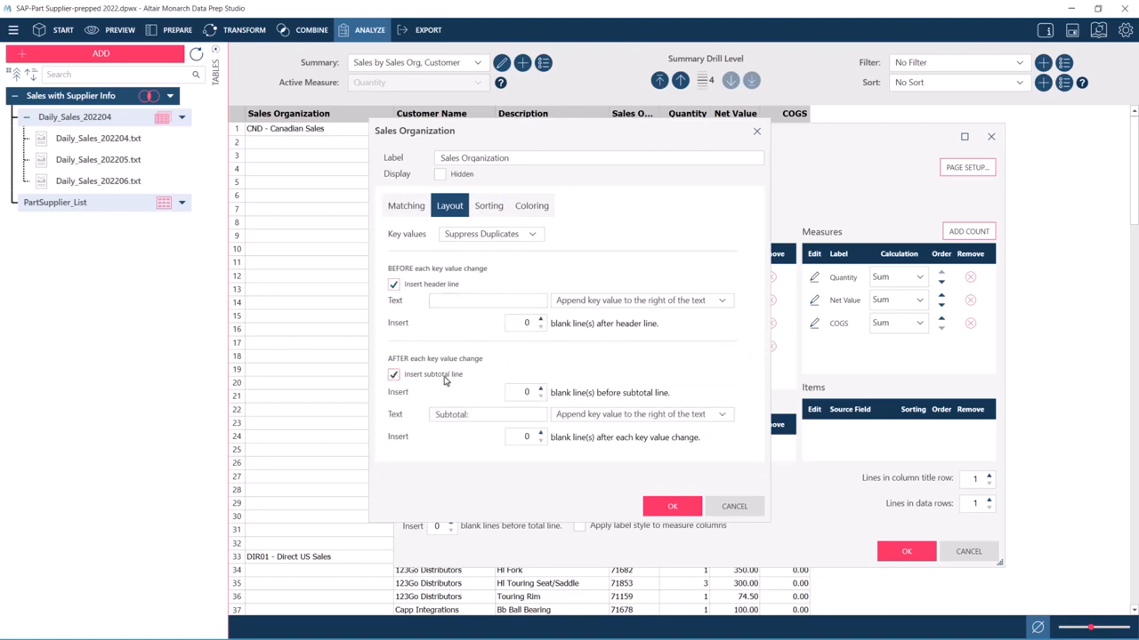
click(394, 374)
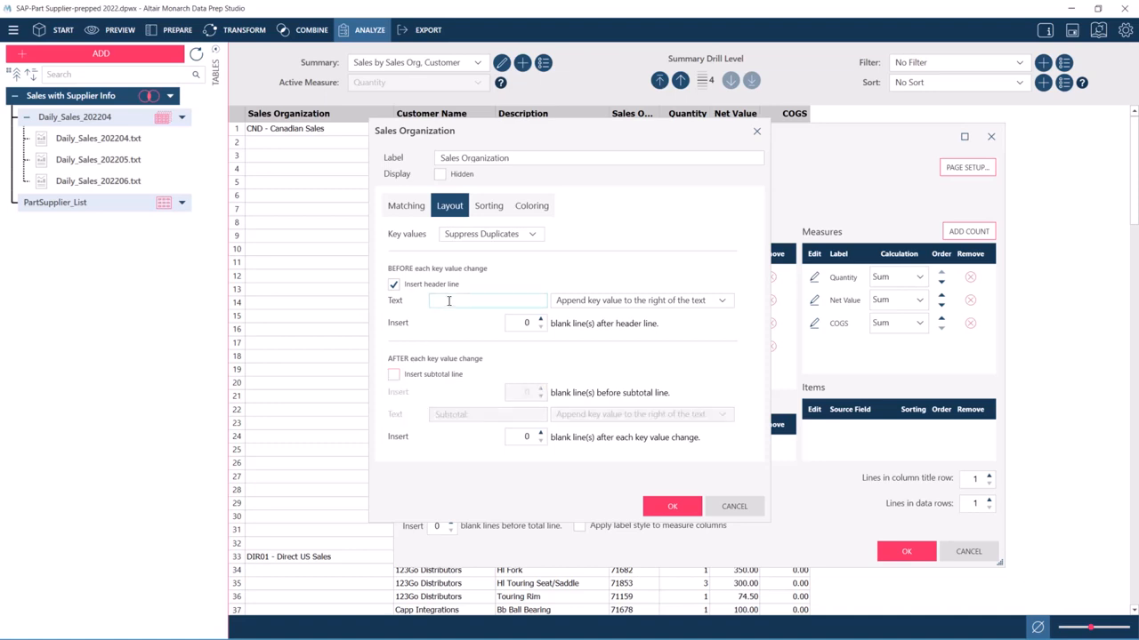
Step: Set the header text to "Details for" with the key value appended to its right and 1 blank line after it, and apply
text(Details for)
click(722, 301)
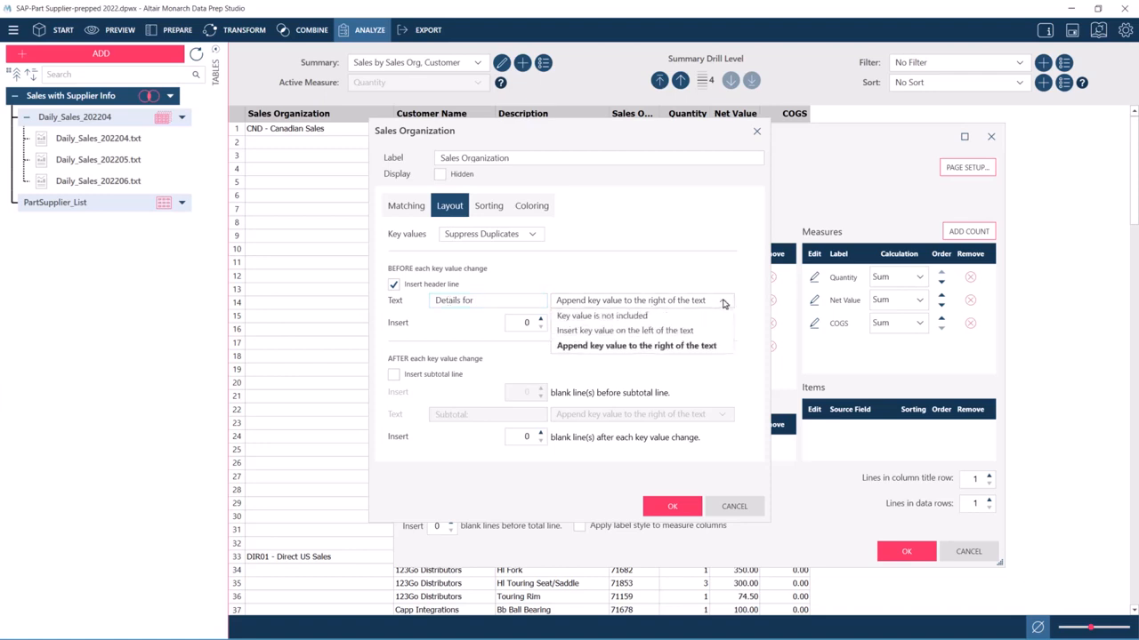
click(727, 348)
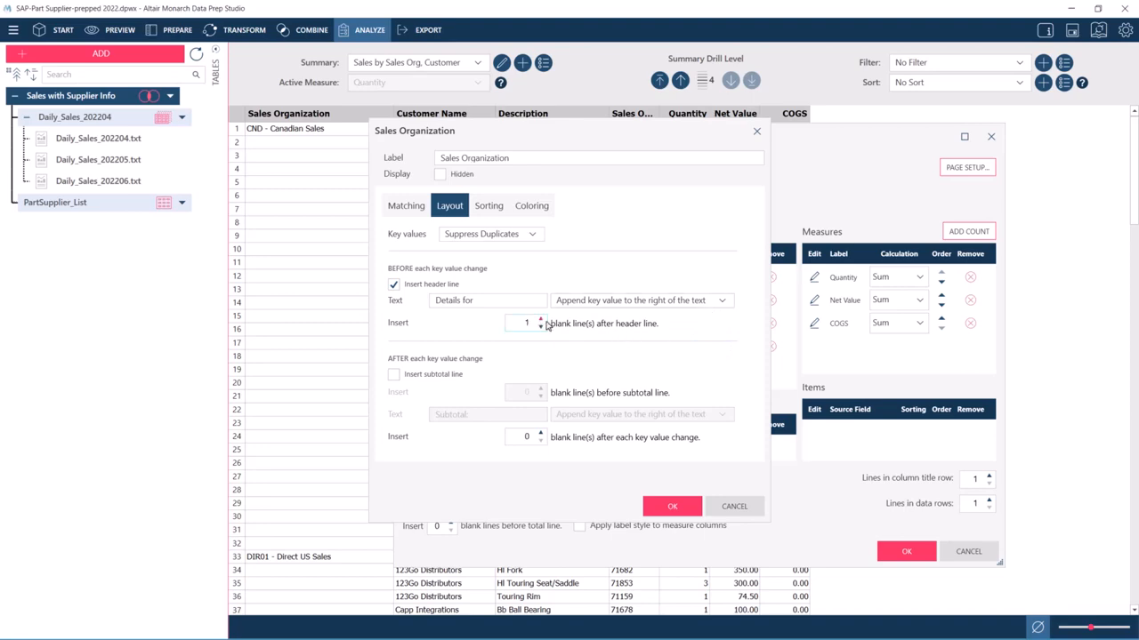
click(671, 506)
click(906, 551)
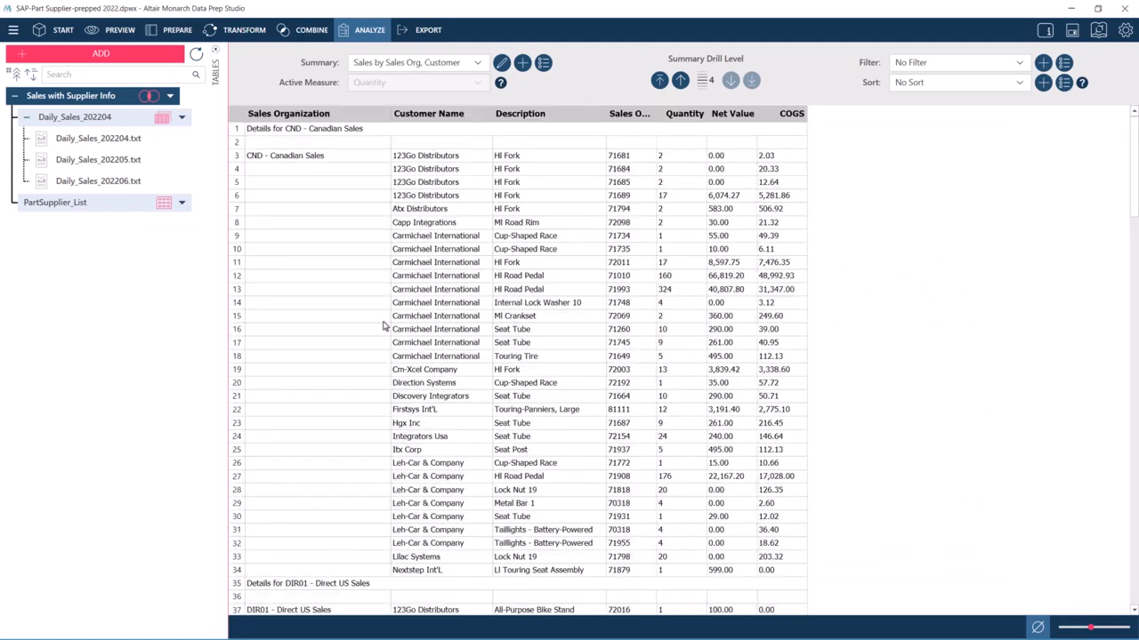
Step: Examine the header and blank lines above each sales organization group in the summary
click(378, 131)
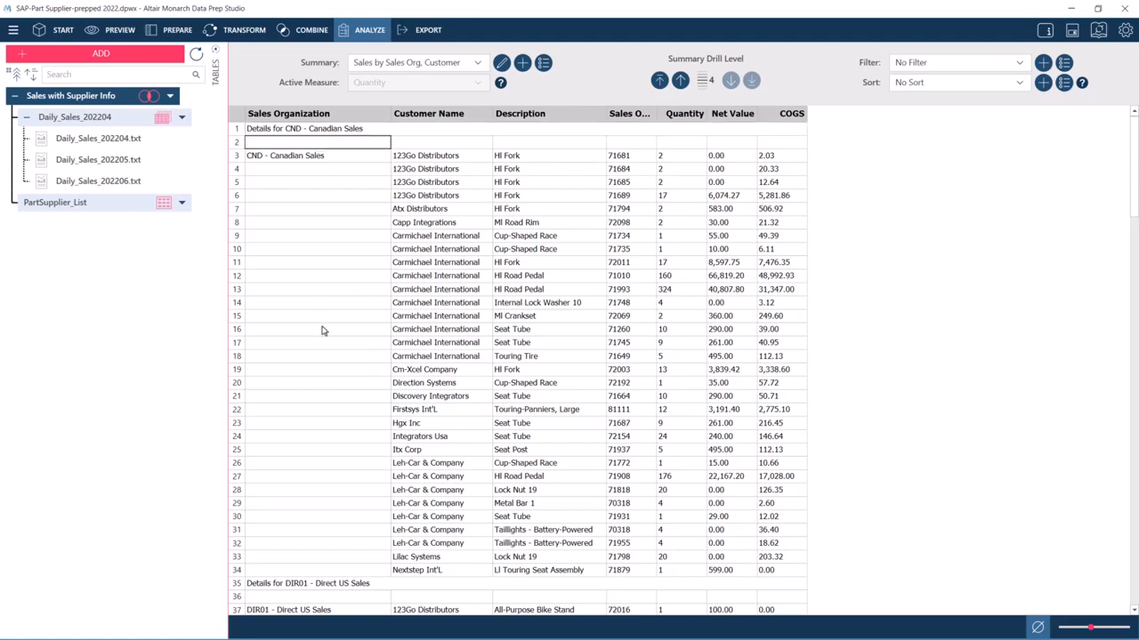
scroll(323, 326, down, 10)
click(375, 184)
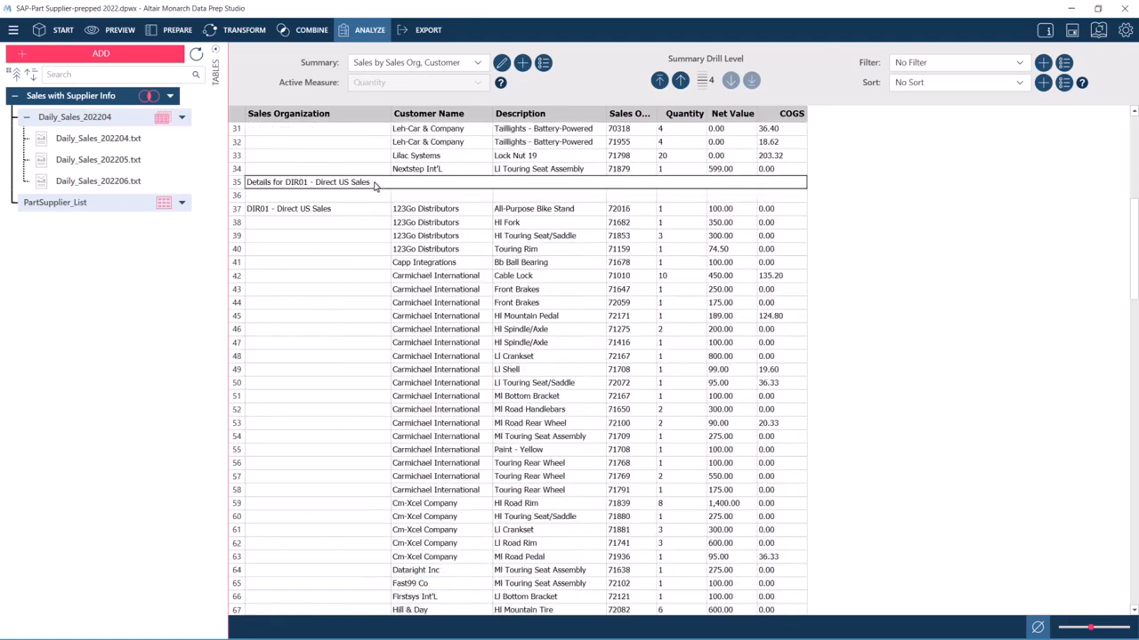
scroll(338, 287, down, 20)
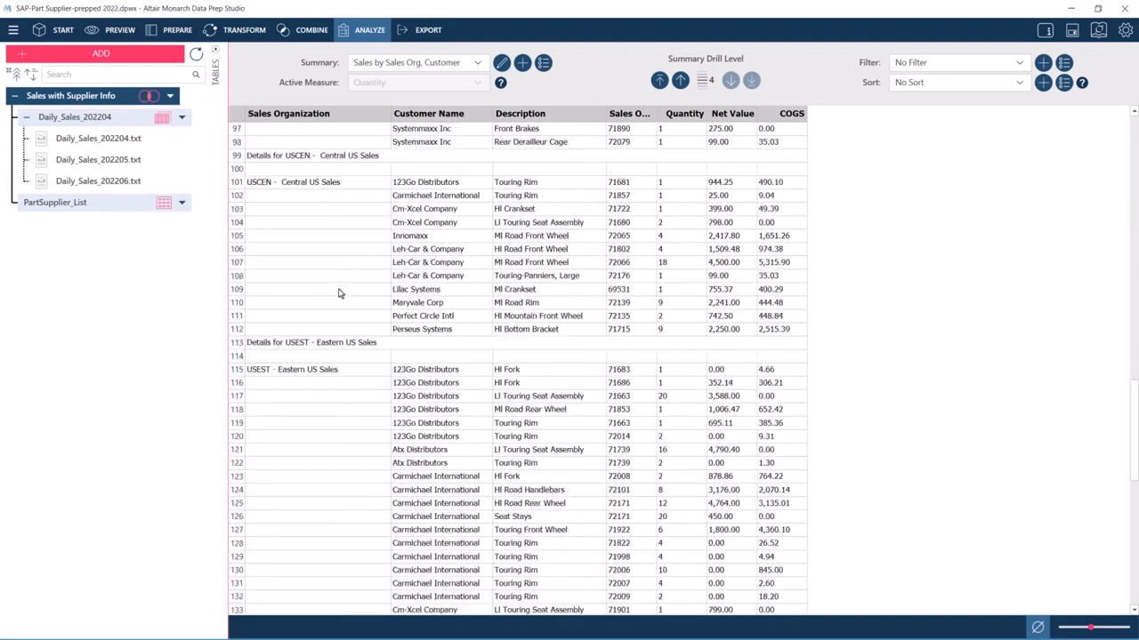
Step: In the Sales Organization layout settings, turn off the header line and insert a subtotal line with 1 blank line after each key value change
scroll(341, 302, up, 20)
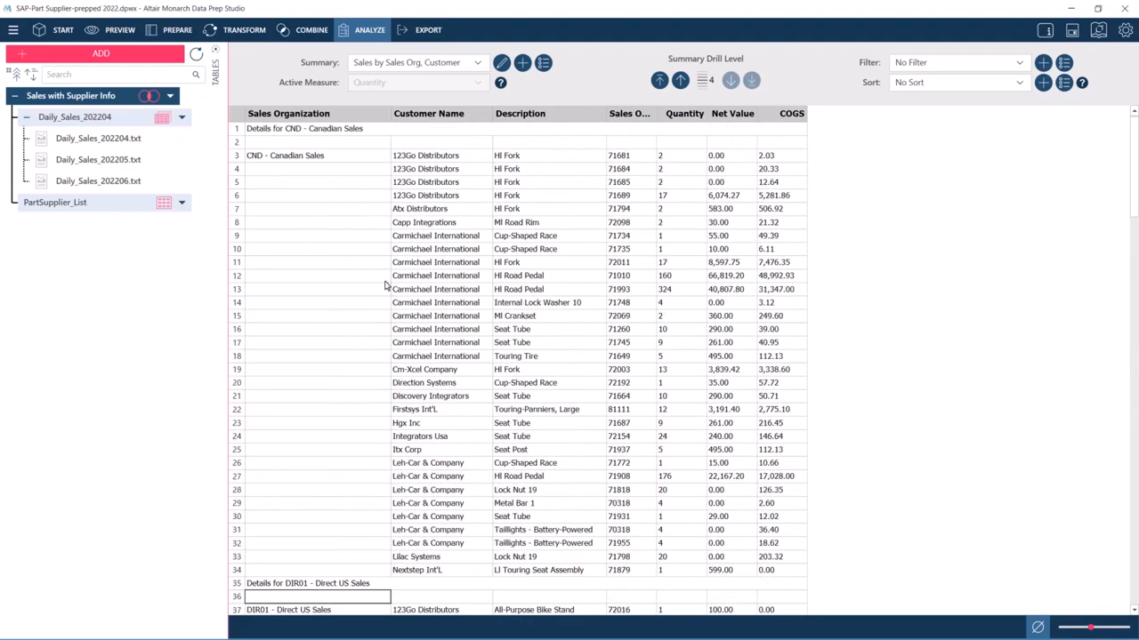
click(502, 63)
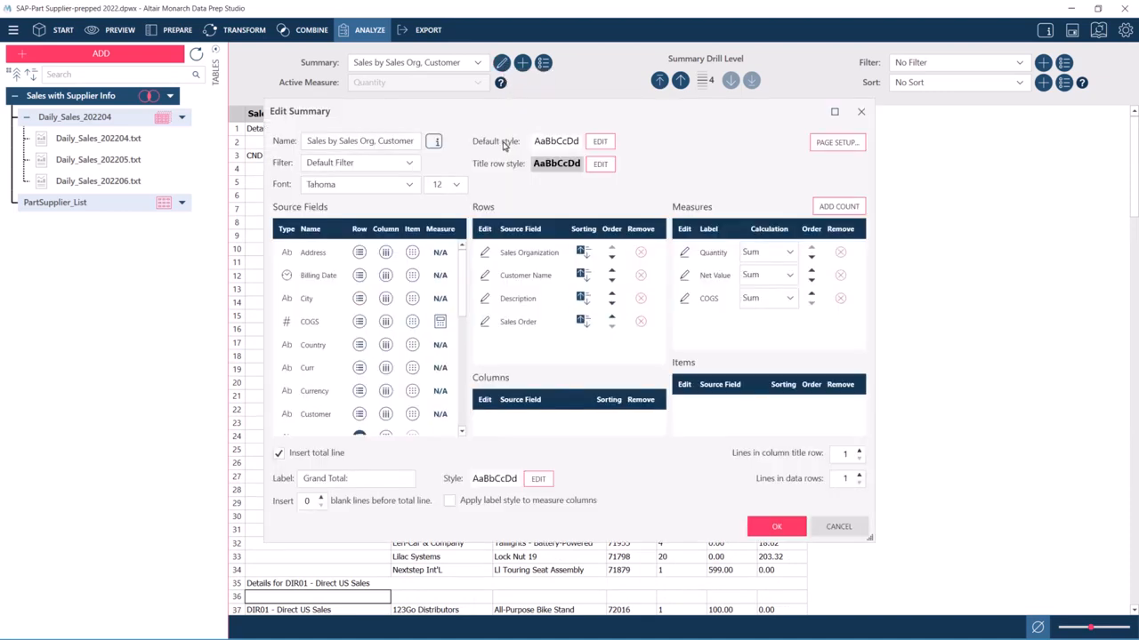
click(484, 255)
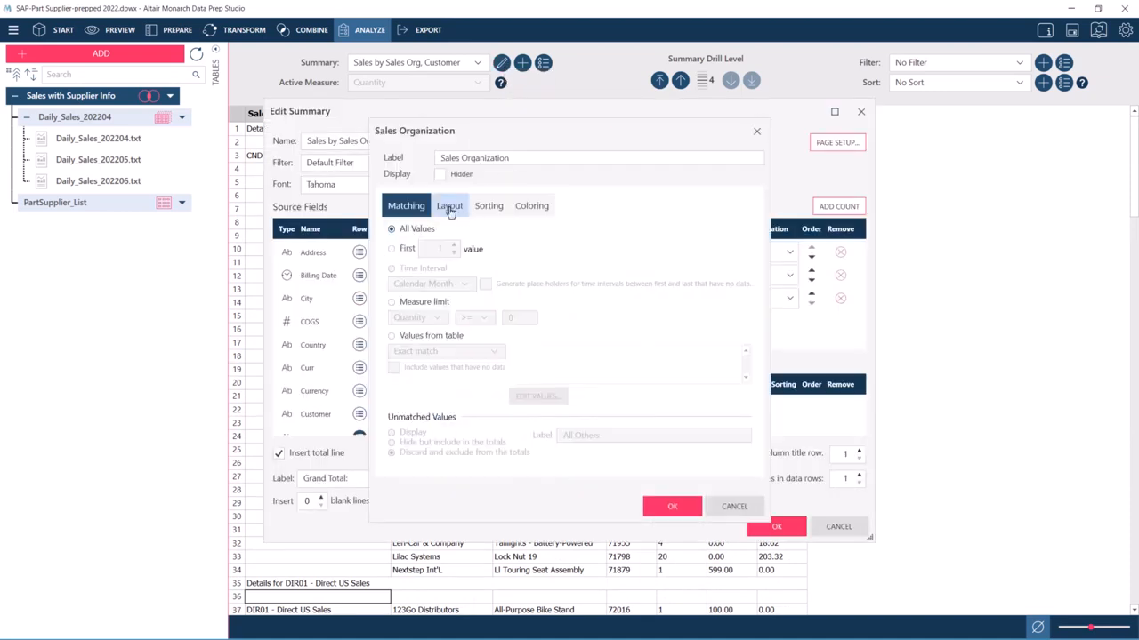
click(450, 207)
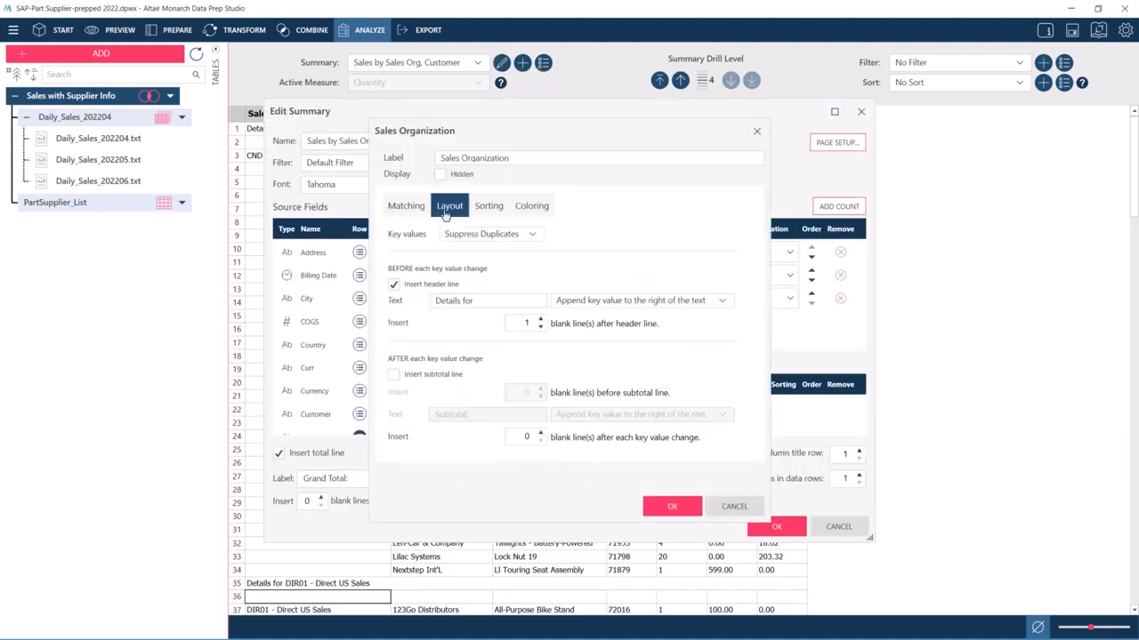
click(394, 285)
click(394, 376)
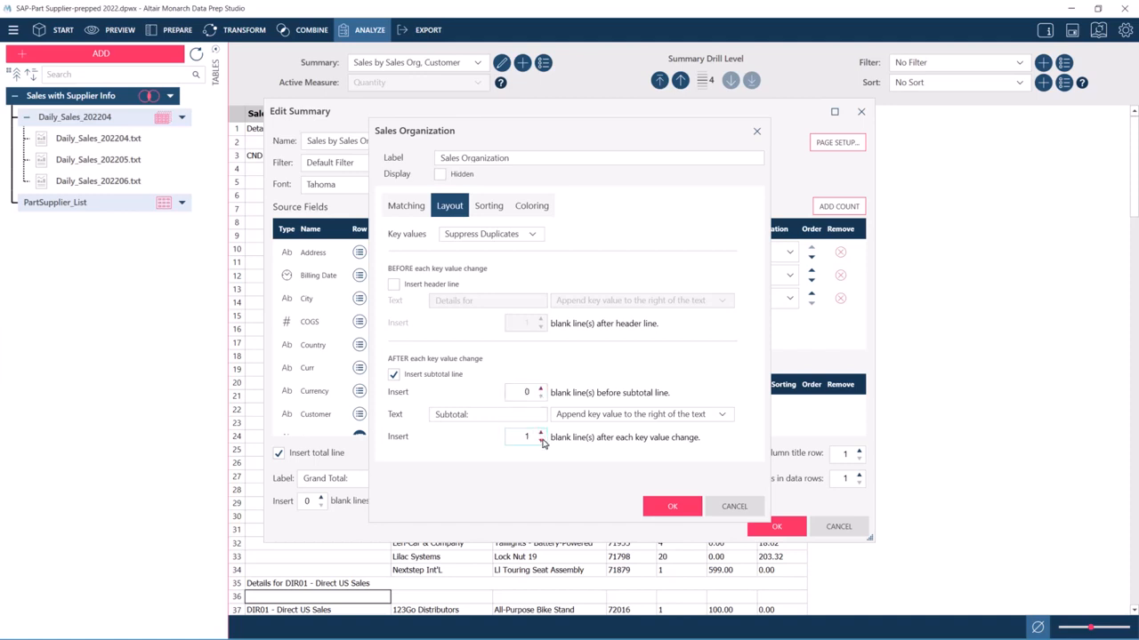
Step: Set the subtotal text to "Subtotal for" with the key value appended to the right of the text, and apply the summary changes
click(499, 417)
key(BackSpace)
click(724, 415)
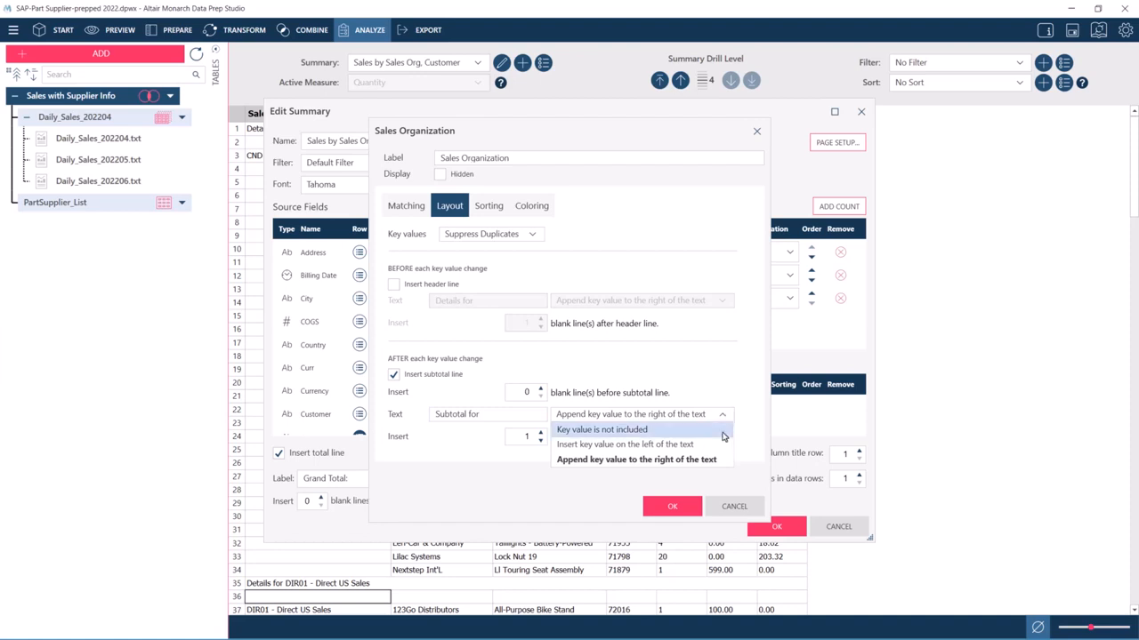
click(725, 461)
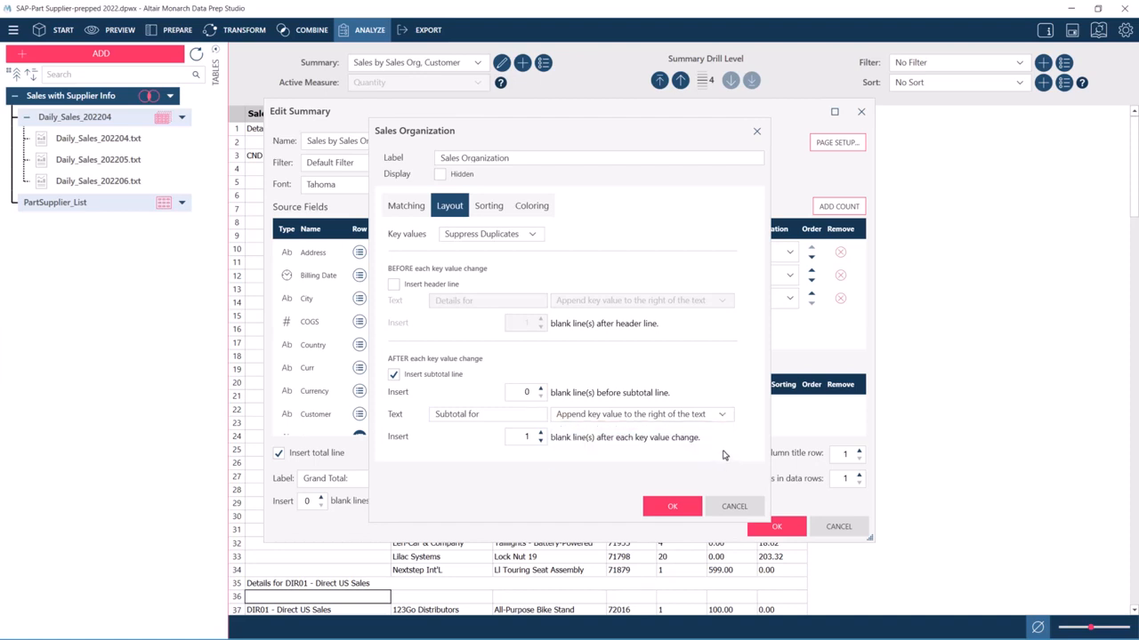
click(676, 506)
click(770, 535)
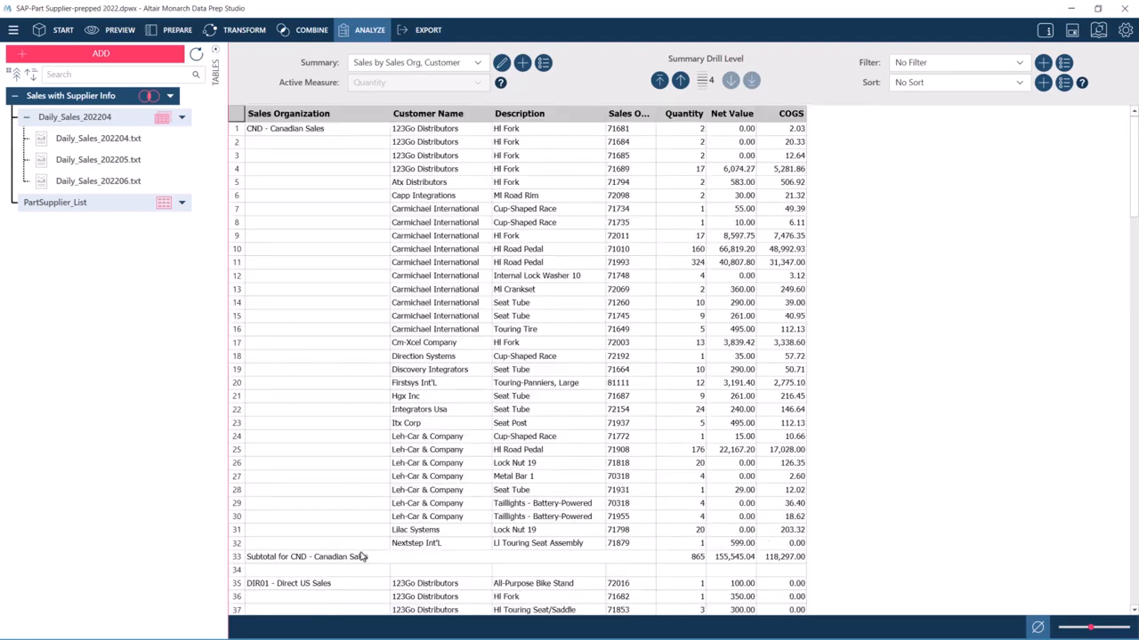
Step: Examine the subtotal and blank lines below each sales organization group, down to the grand total
click(731, 558)
scroll(494, 552, down, 20)
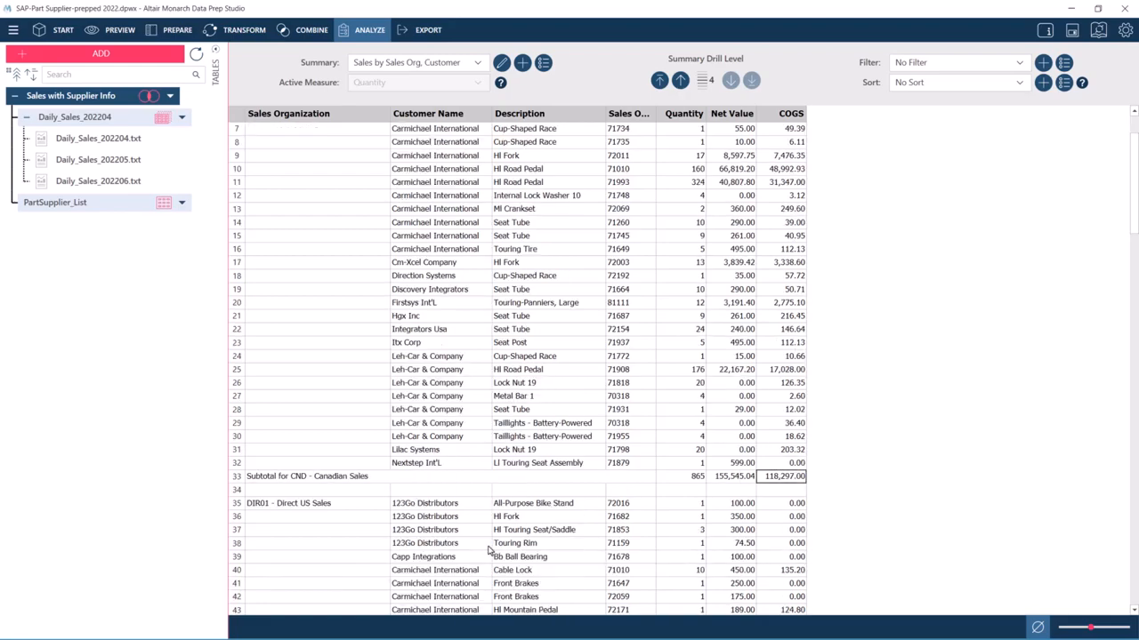
scroll(488, 552, down, 18)
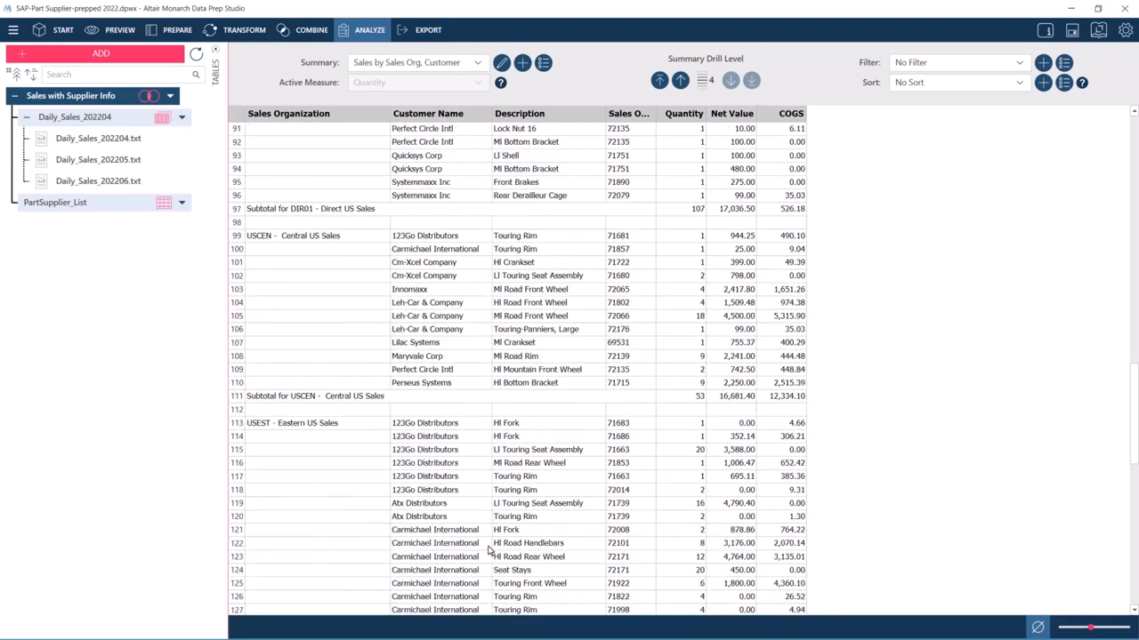
scroll(488, 551, down, 3)
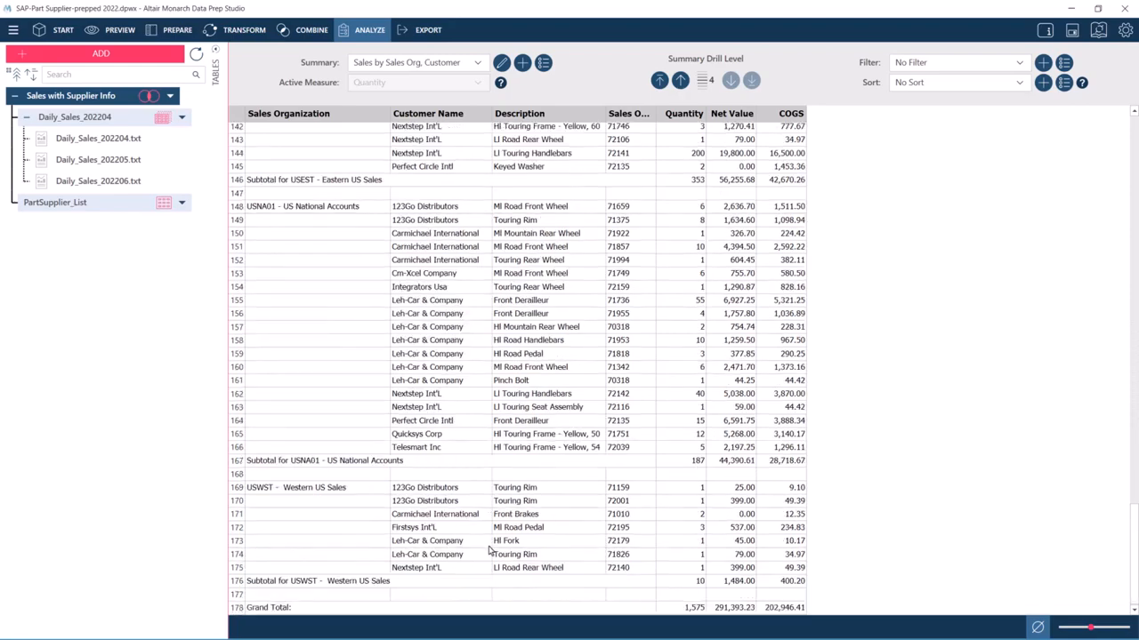
scroll(501, 547, up, 20)
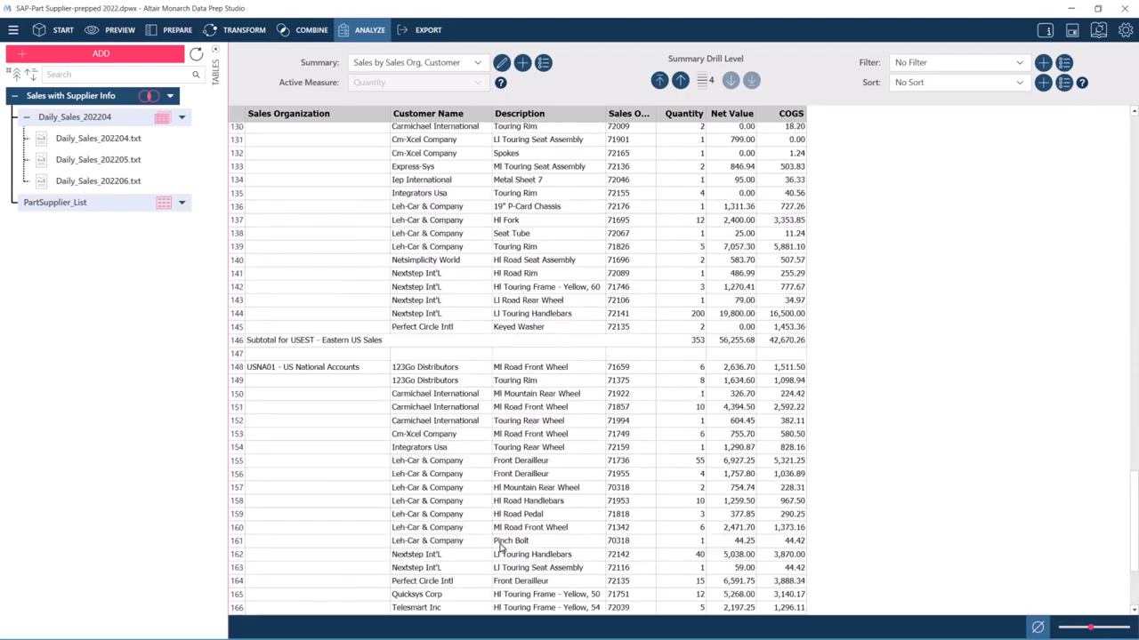
scroll(501, 547, up, 6)
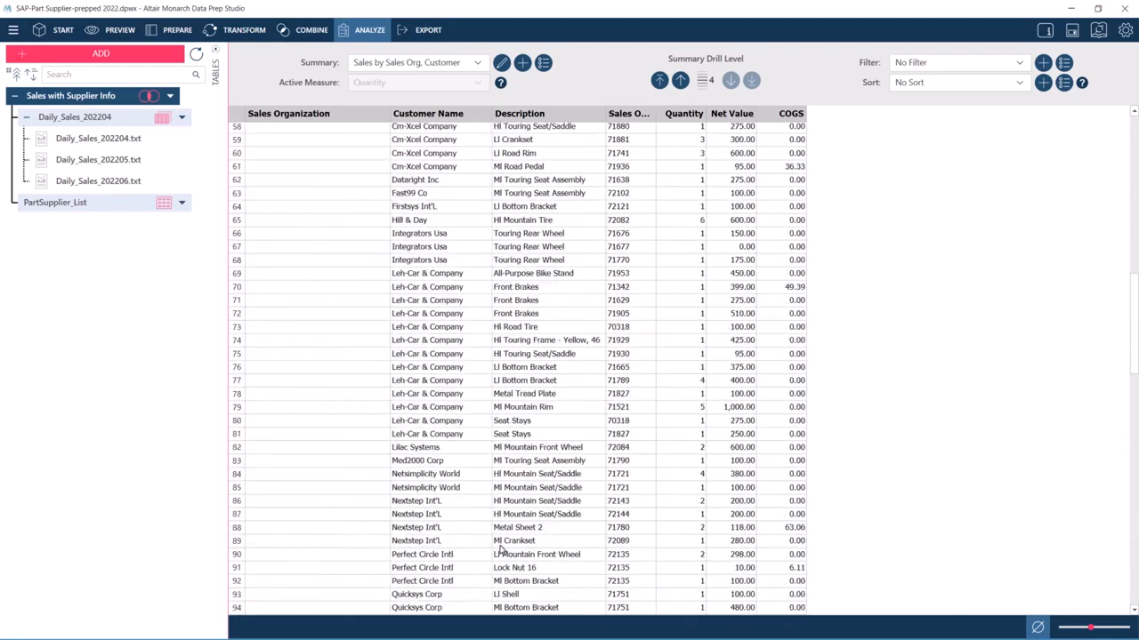
scroll(501, 551, up, 19)
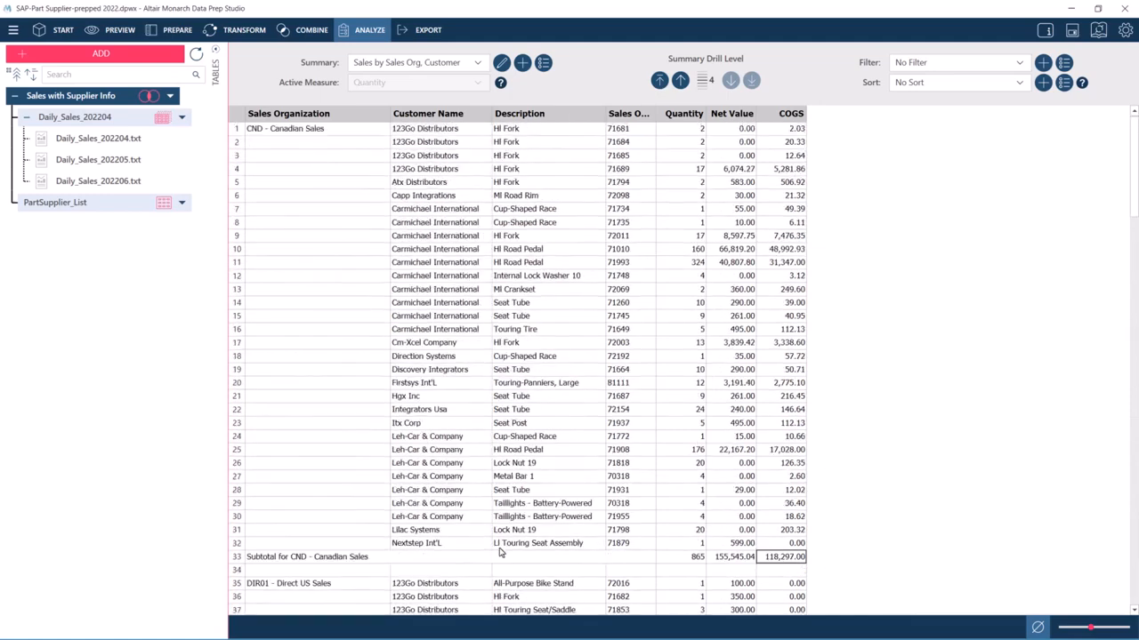
Step: In the Sales Organization coloring settings, choose to override the coloring for selected settings instead of the summary default
click(503, 64)
click(485, 253)
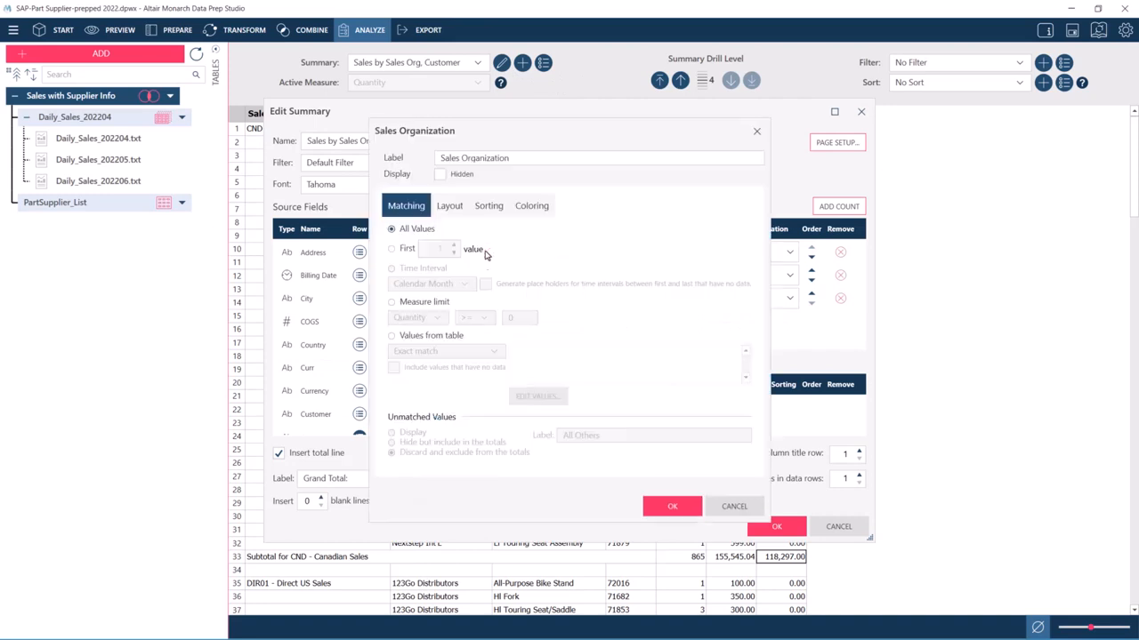
click(533, 207)
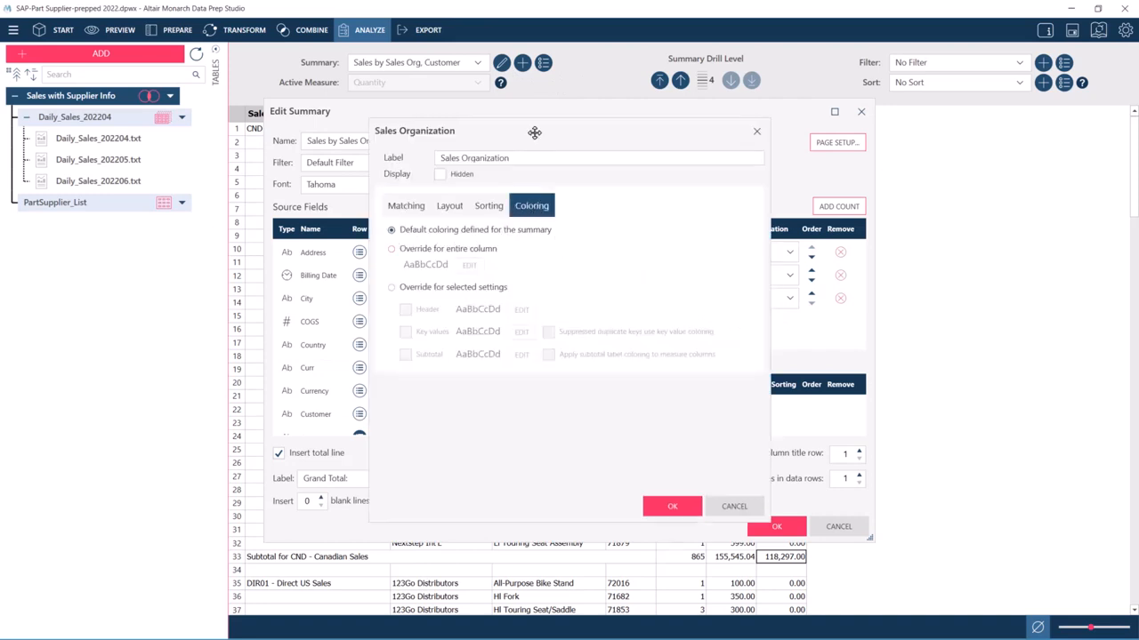
drag(534, 132, 543, 218)
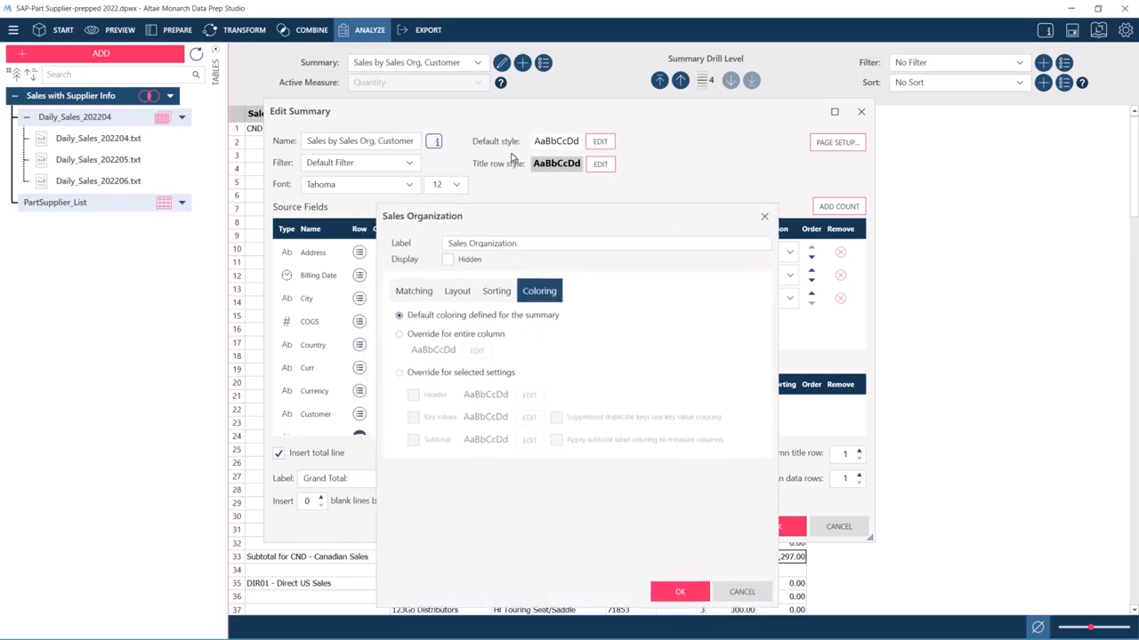
click(400, 336)
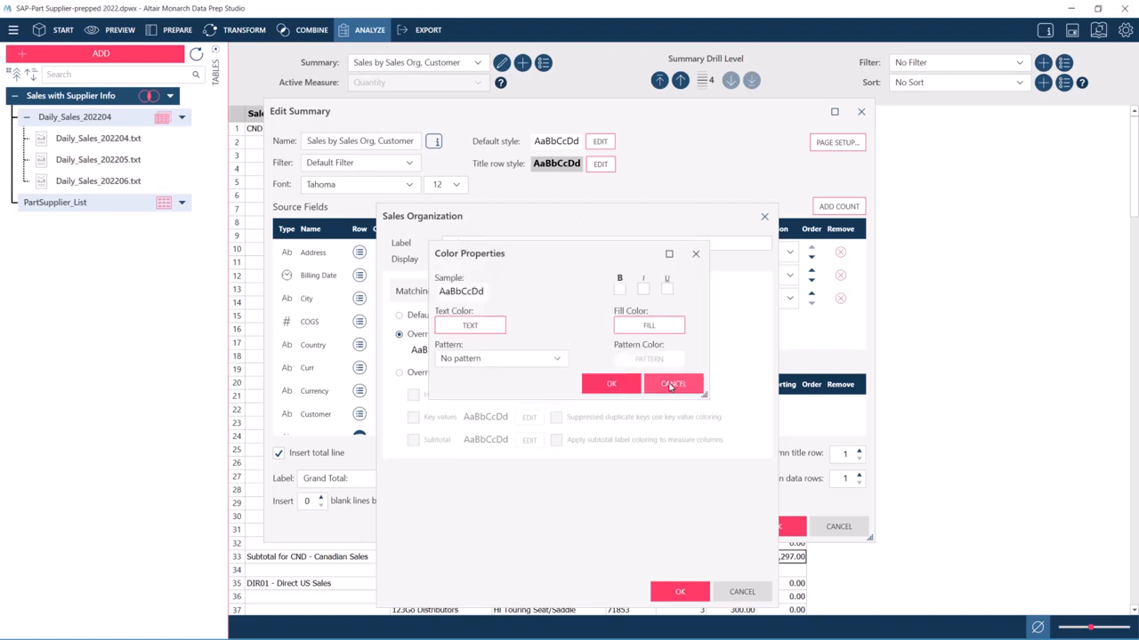
click(671, 385)
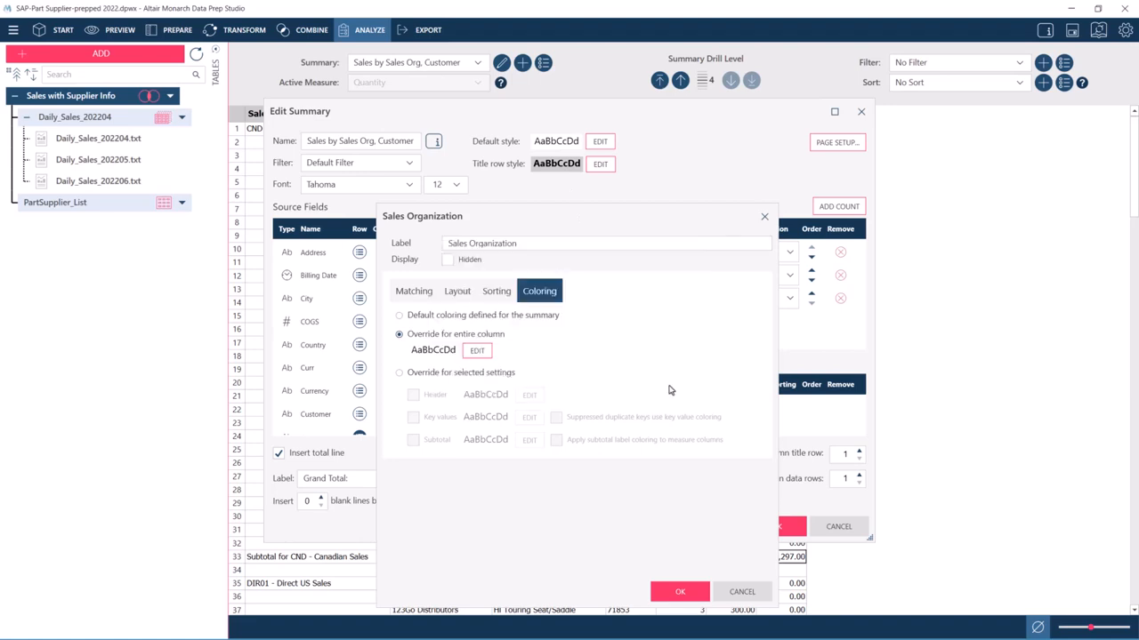
click(399, 374)
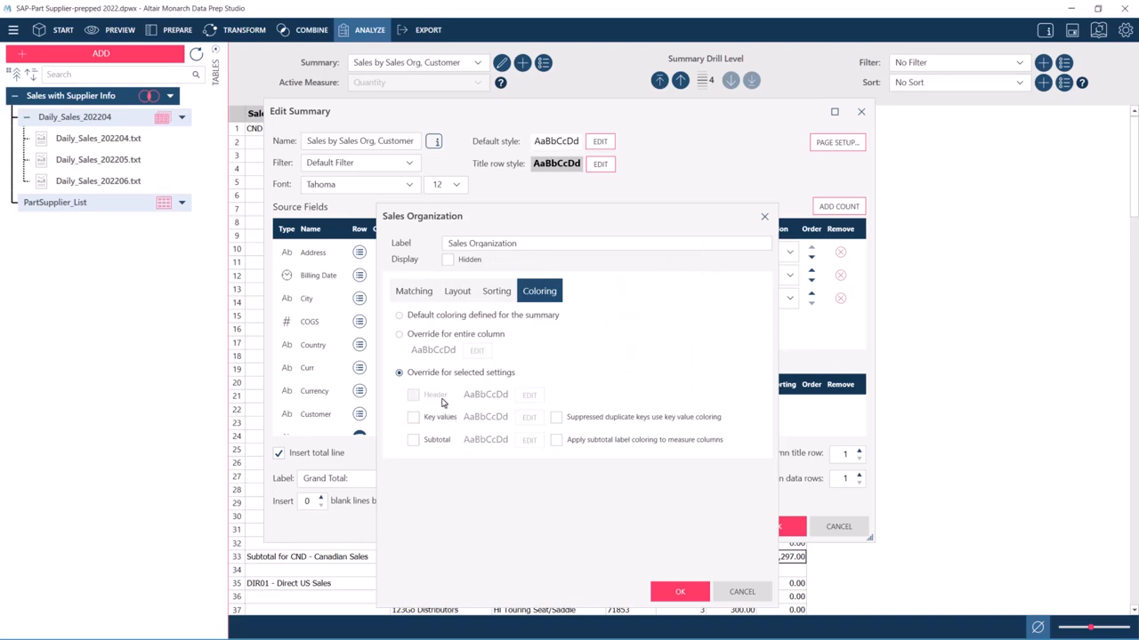
Step: Turn the Sales Organization header line on and enable the Header coloring override, viewing its color properties without changing them
click(456, 294)
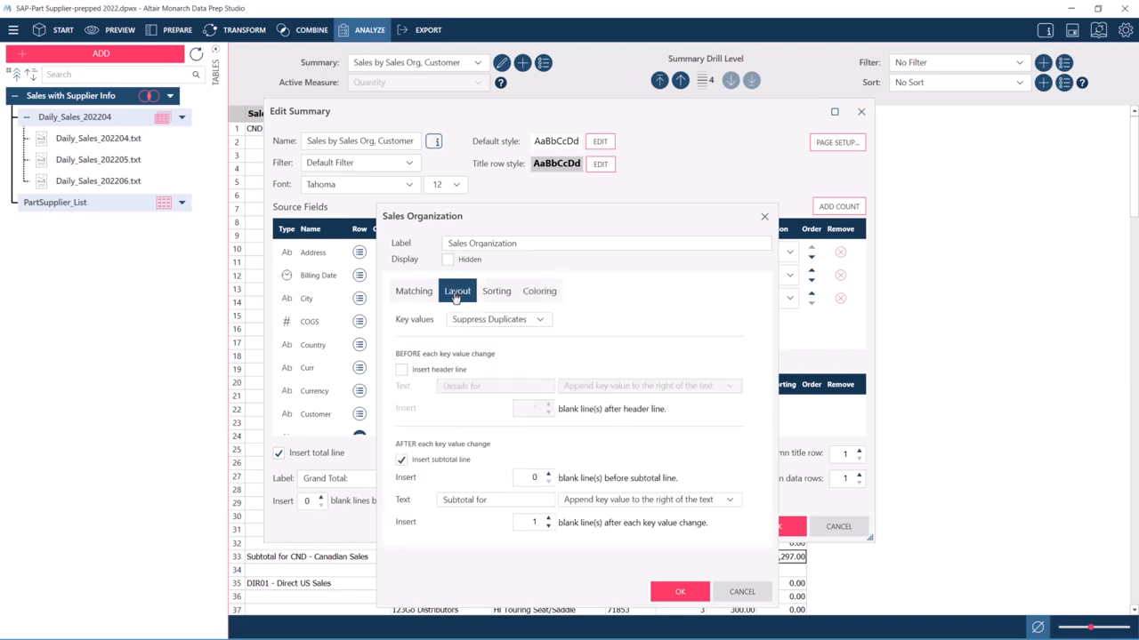
click(402, 371)
click(540, 292)
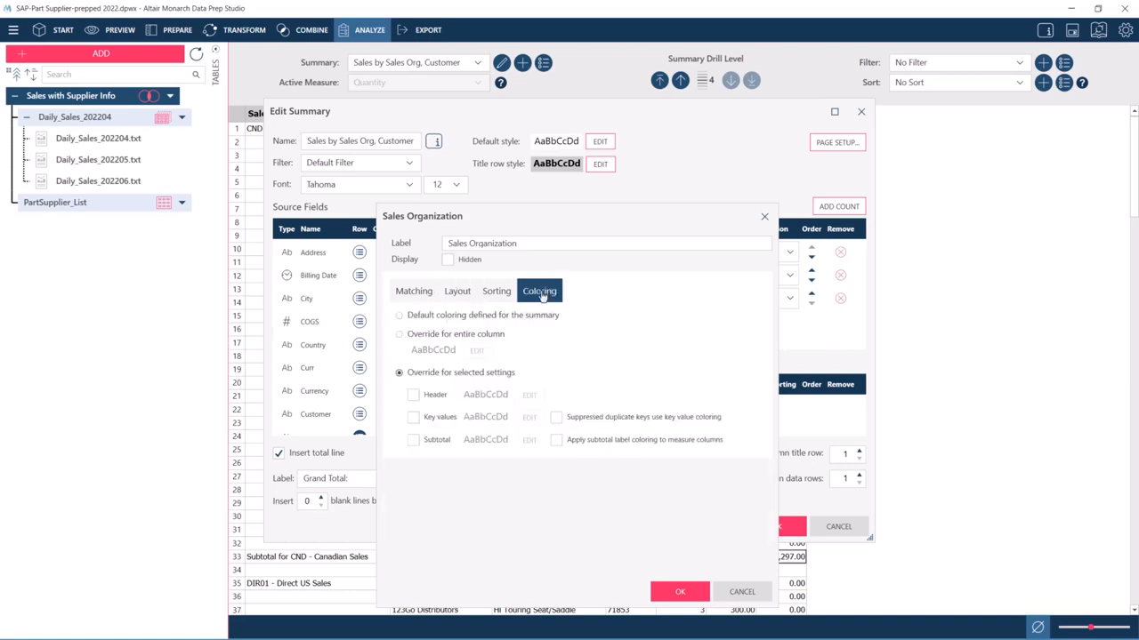
click(413, 394)
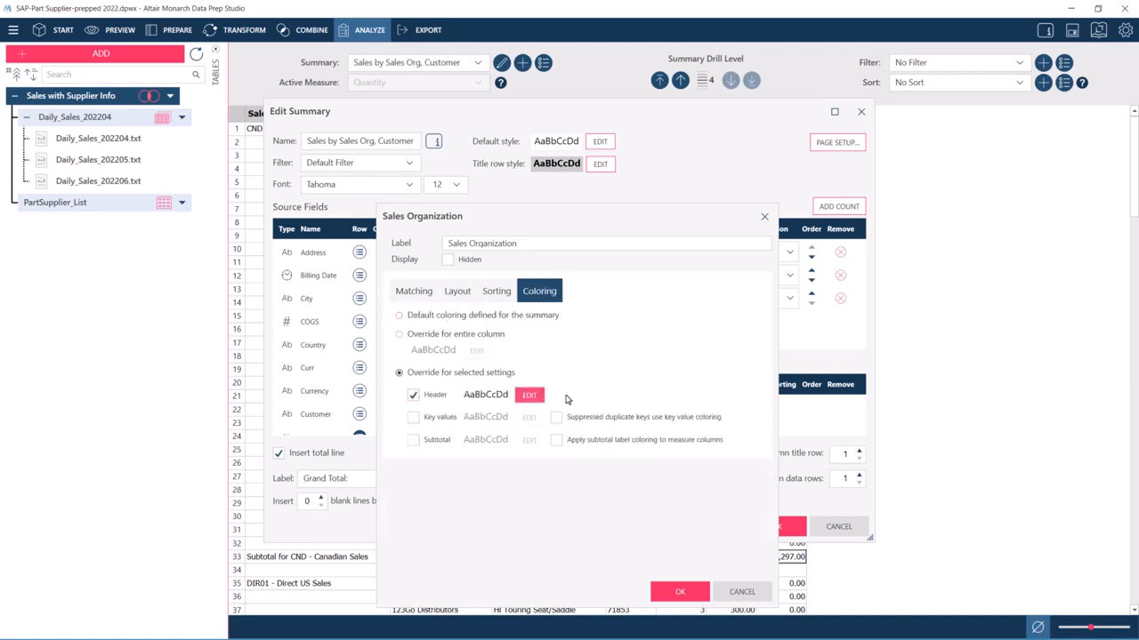
click(530, 394)
click(663, 387)
Step: Turn the Sales Organization header line back off and return to the coloring settings
click(457, 292)
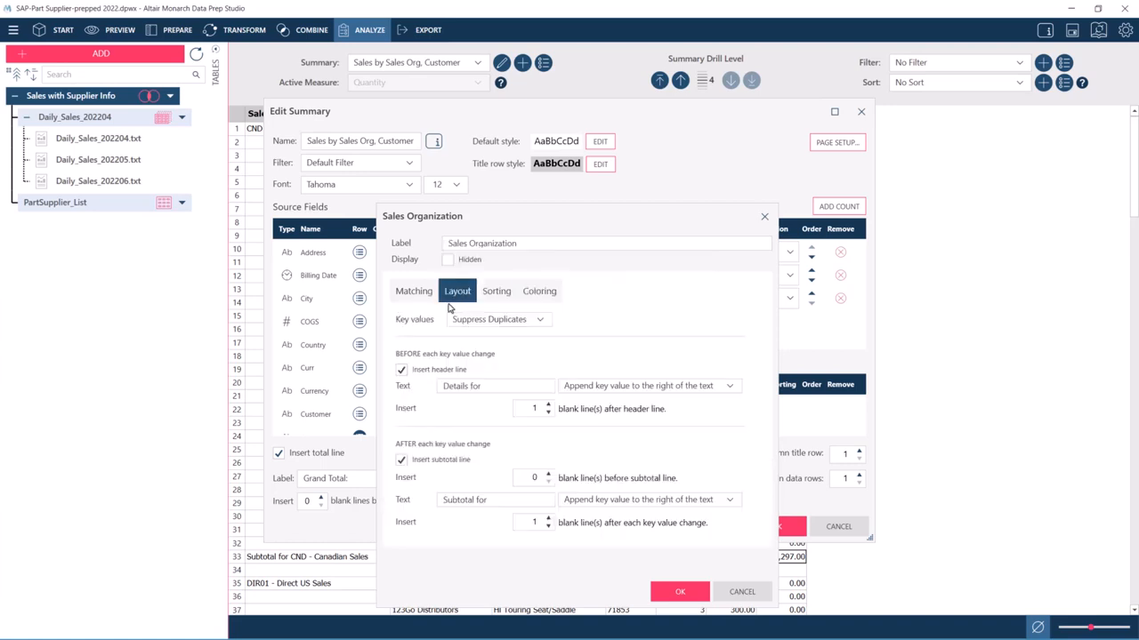
click(401, 369)
click(541, 294)
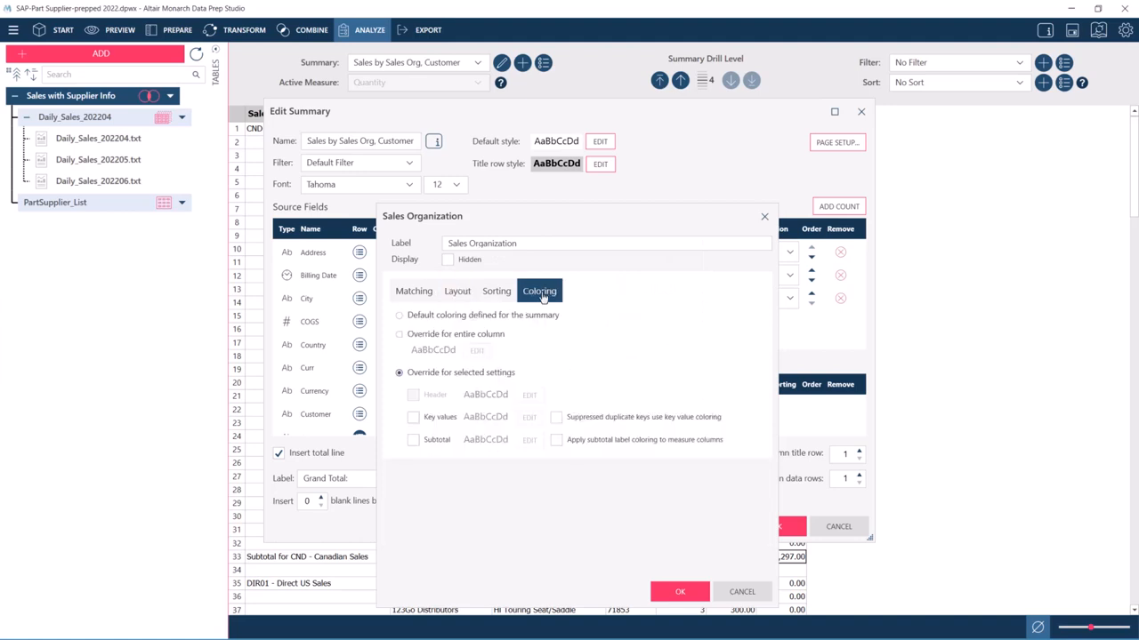
Step: Override the key values coloring with bold blue text, and make suppressed duplicate keys use the key value coloring
click(413, 419)
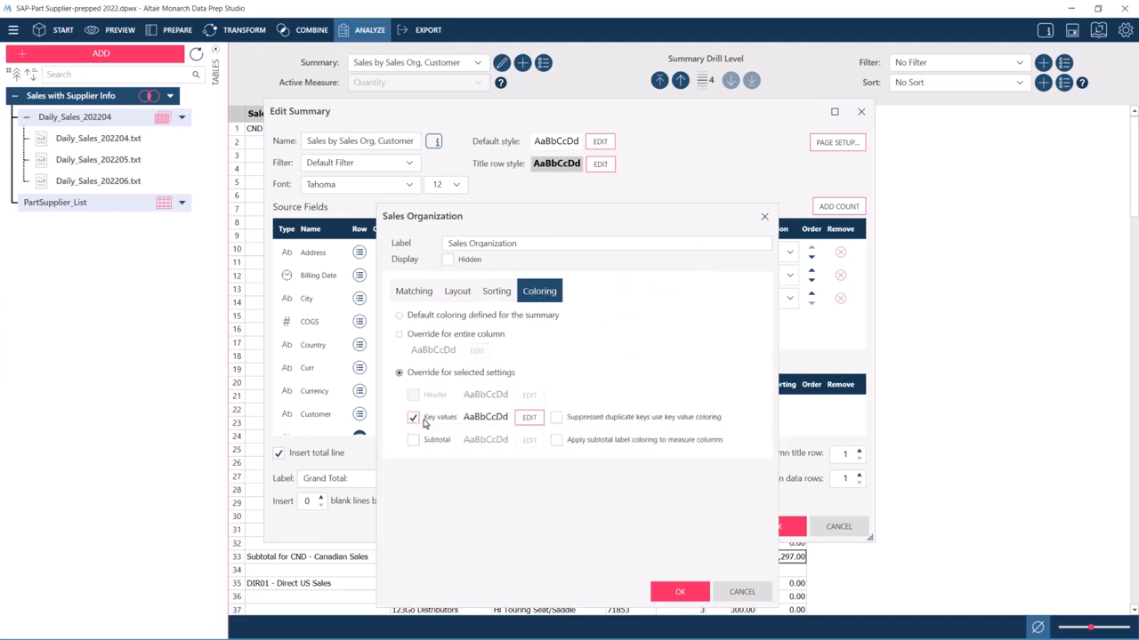
click(556, 418)
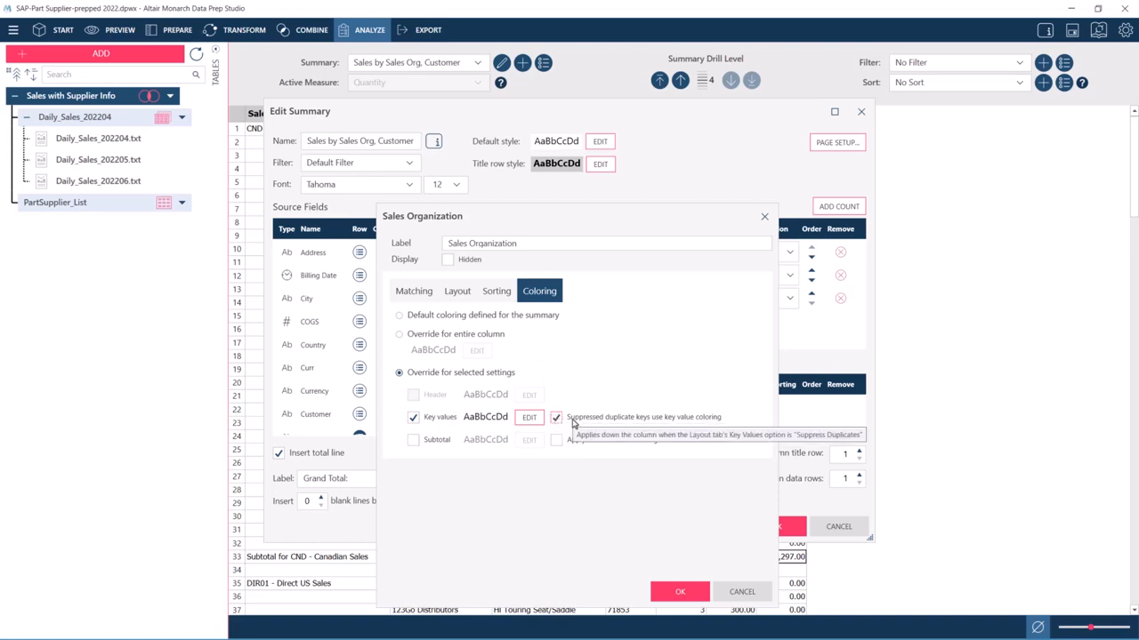
click(530, 418)
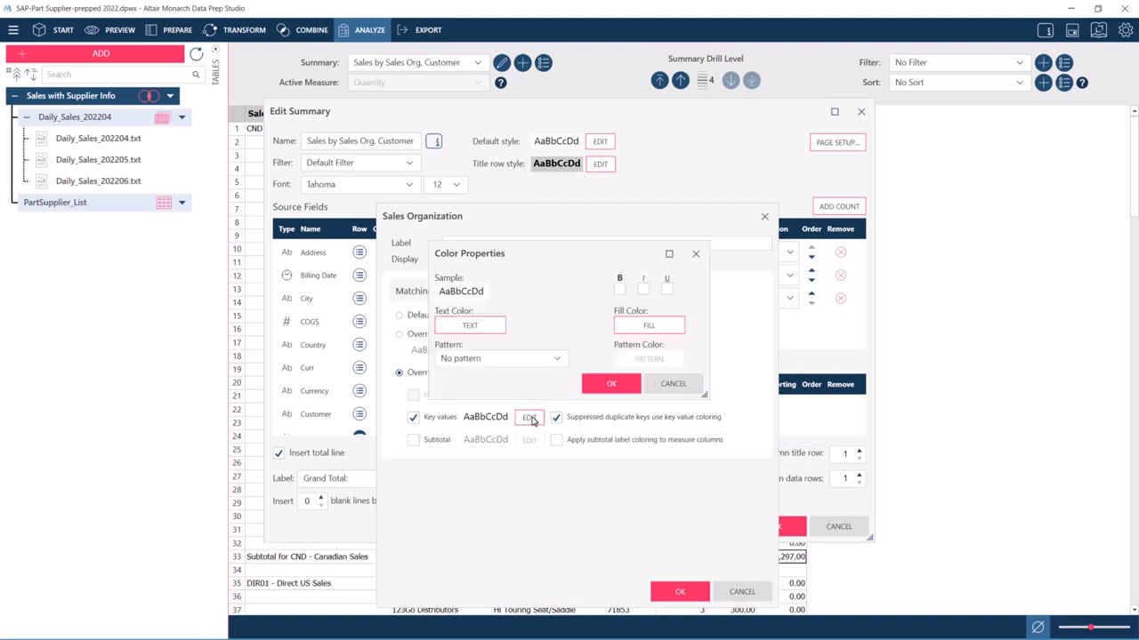
click(620, 289)
click(470, 327)
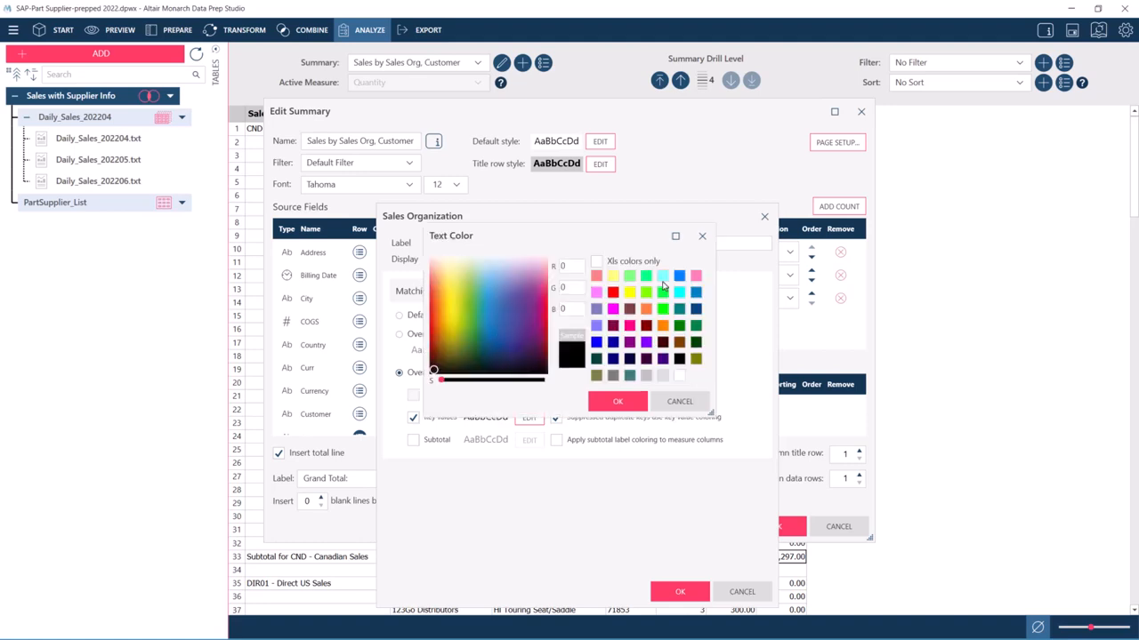
click(678, 276)
click(618, 401)
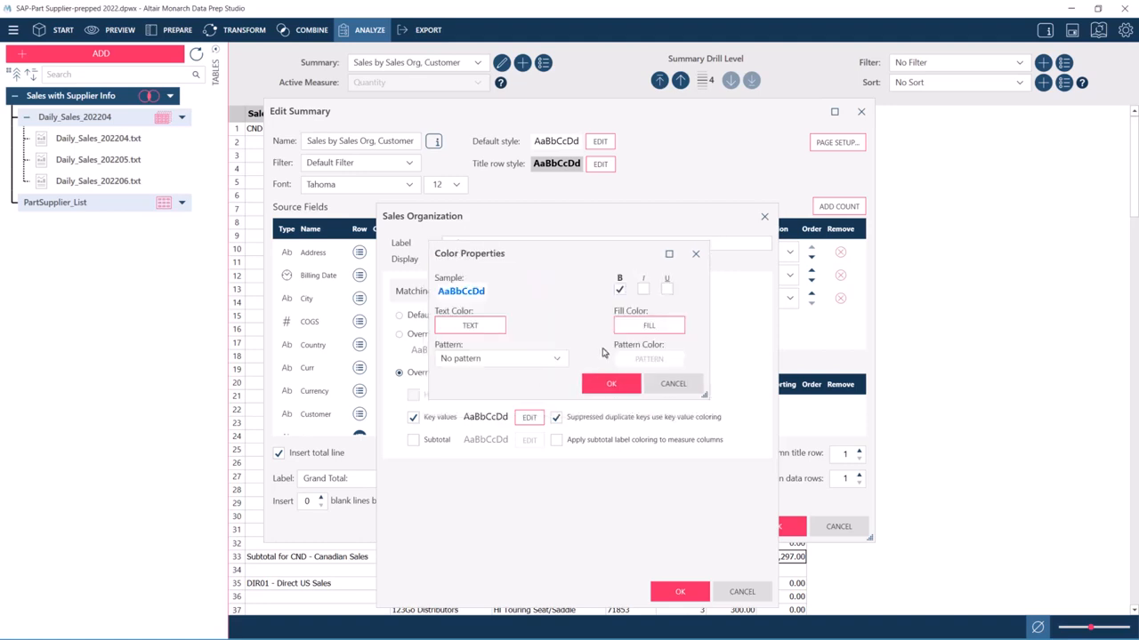
Step: Give the key values a light yellow fill (RGB 255, 255, 128) with no pattern, and apply the changes to the summary
click(649, 325)
click(612, 276)
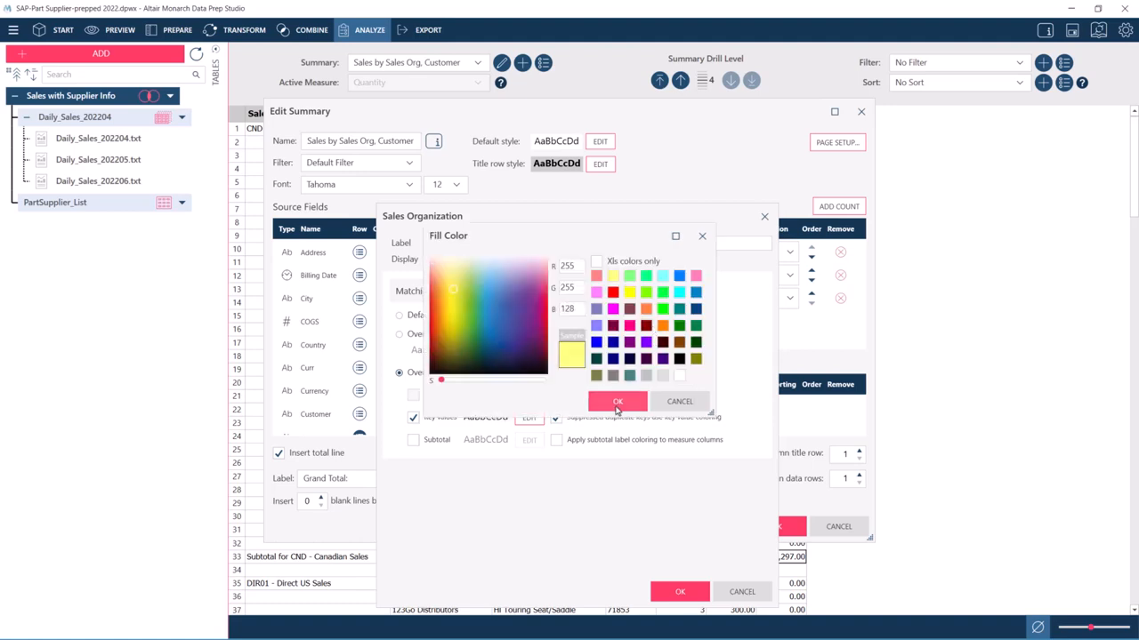
click(617, 402)
click(556, 358)
click(557, 359)
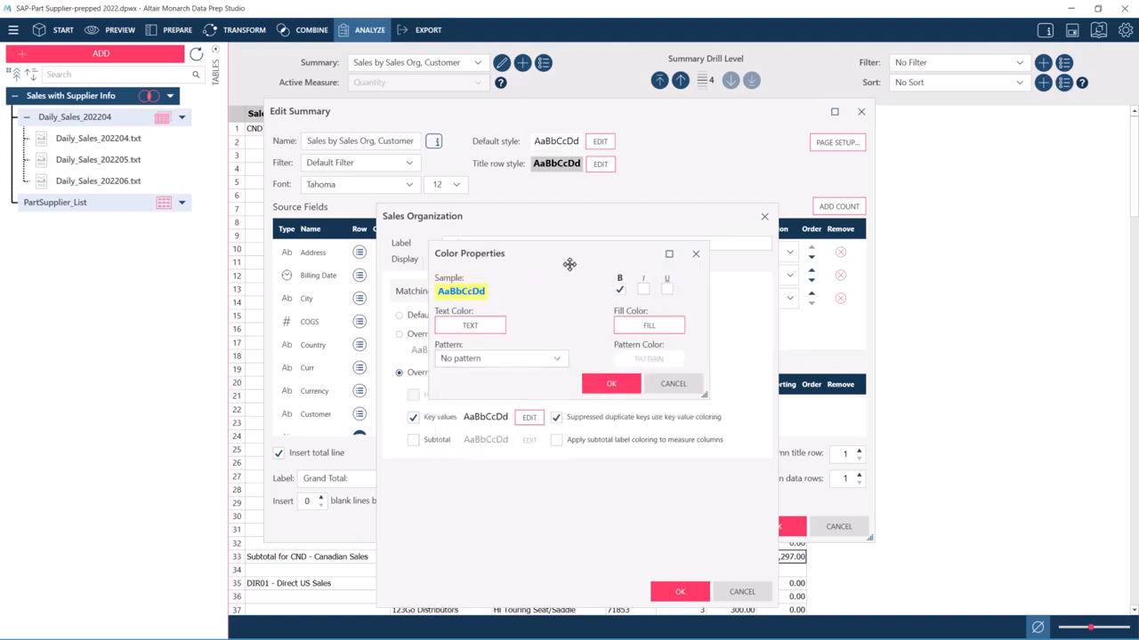
drag(569, 264, 735, 286)
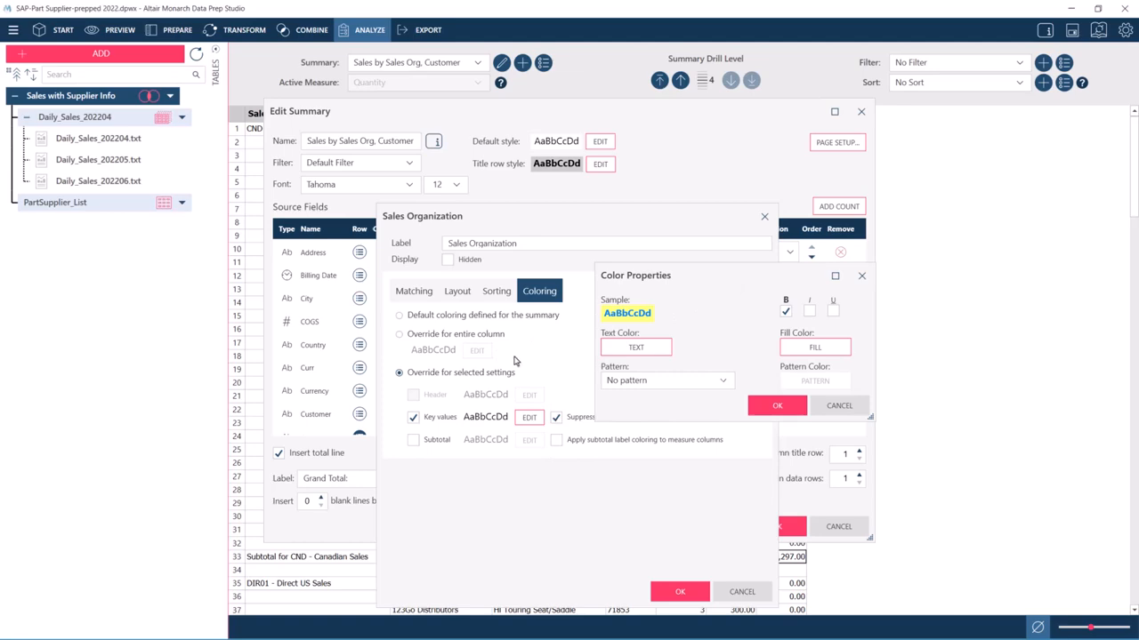
click(777, 407)
click(706, 589)
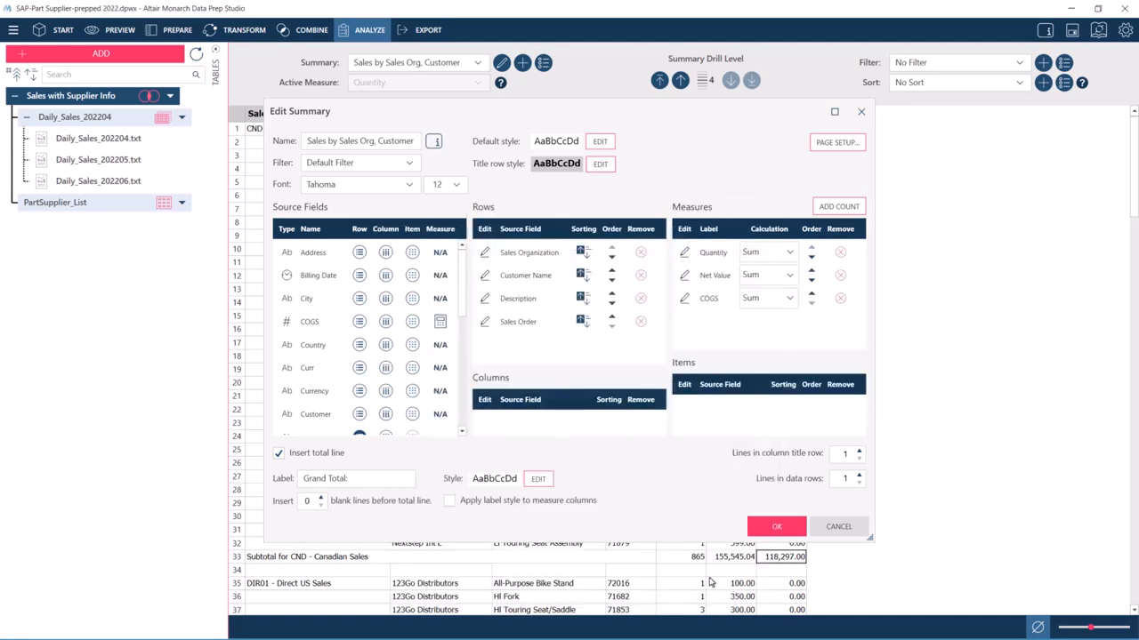
click(774, 527)
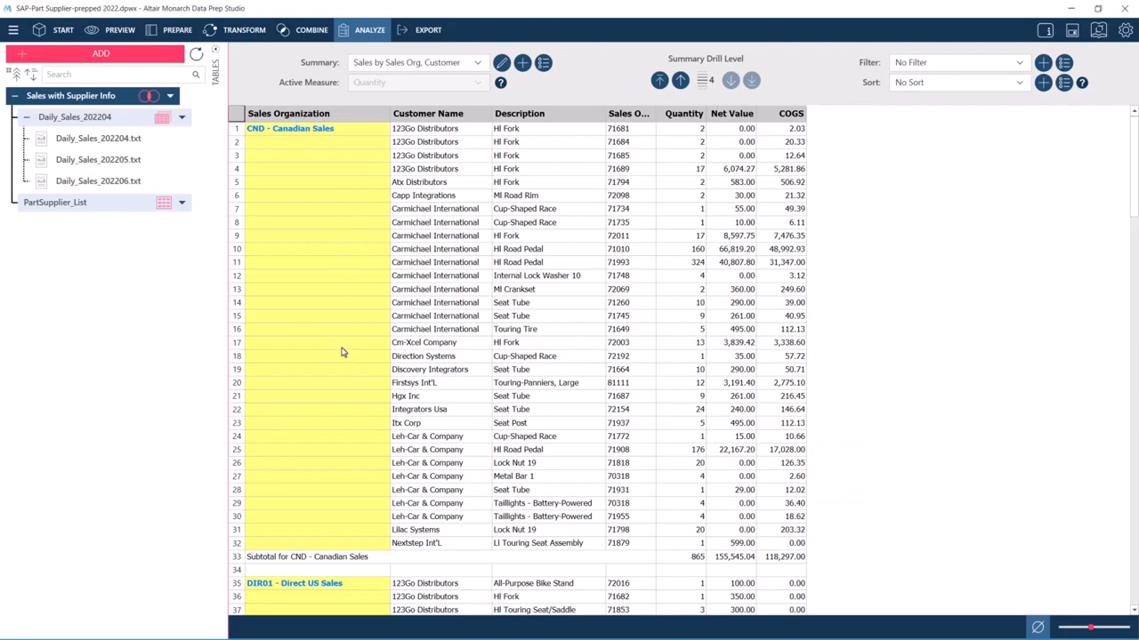
Step: Reopen the Sales Organization field's coloring settings, turn off the key values override, and enable the Subtotal override
scroll(343, 372, down, 20)
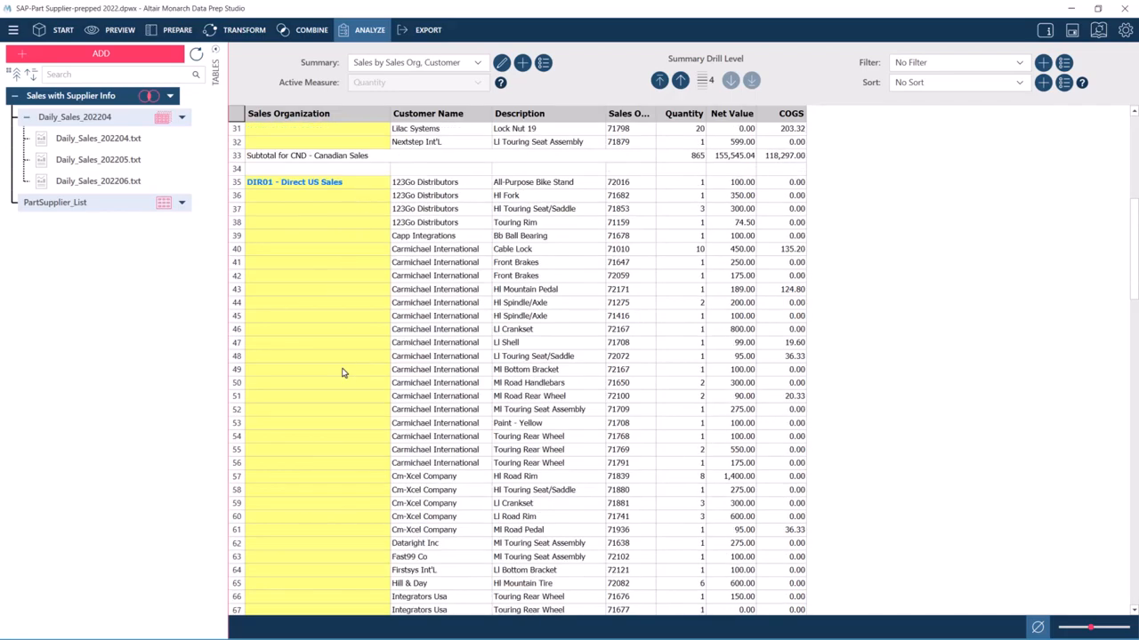
scroll(344, 373, up, 16)
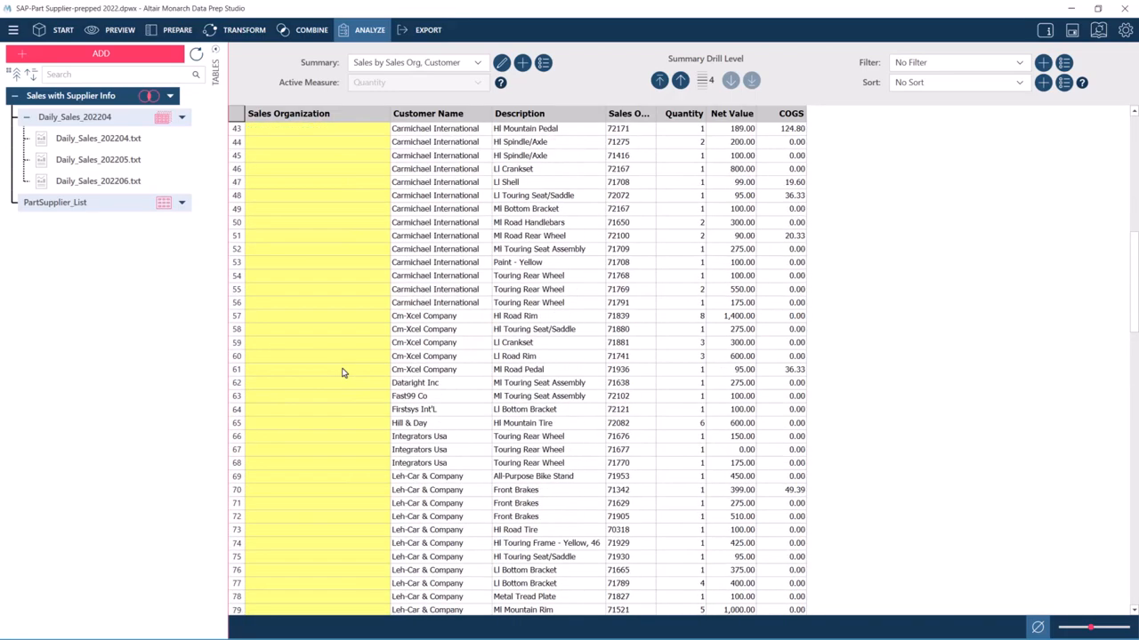
scroll(344, 373, up, 14)
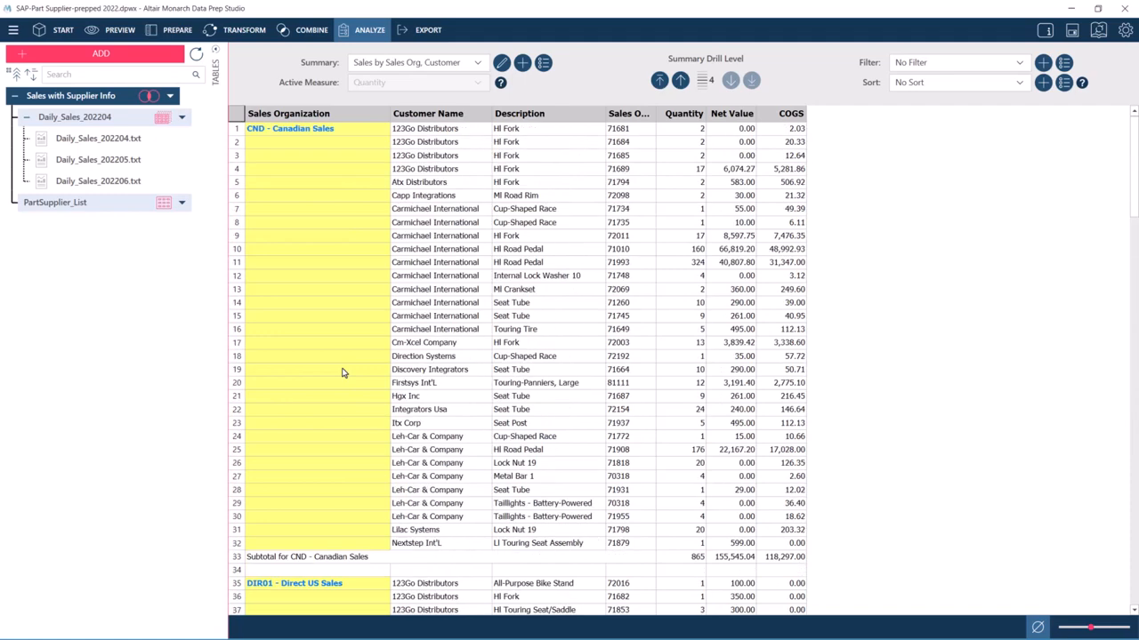
double_click(629, 182)
click(485, 256)
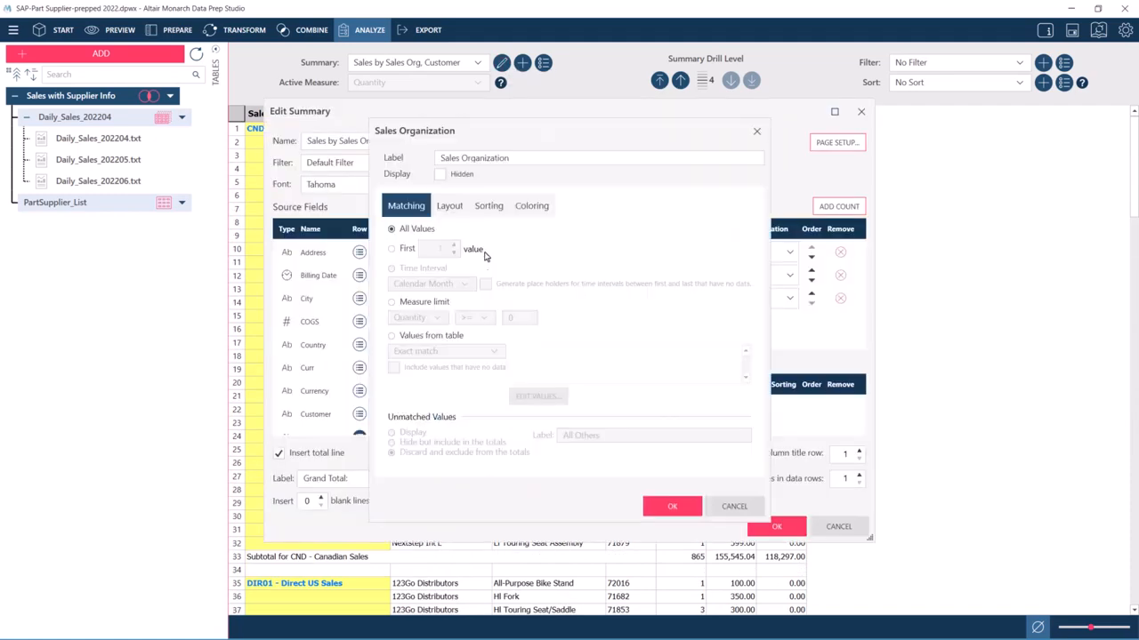
click(532, 210)
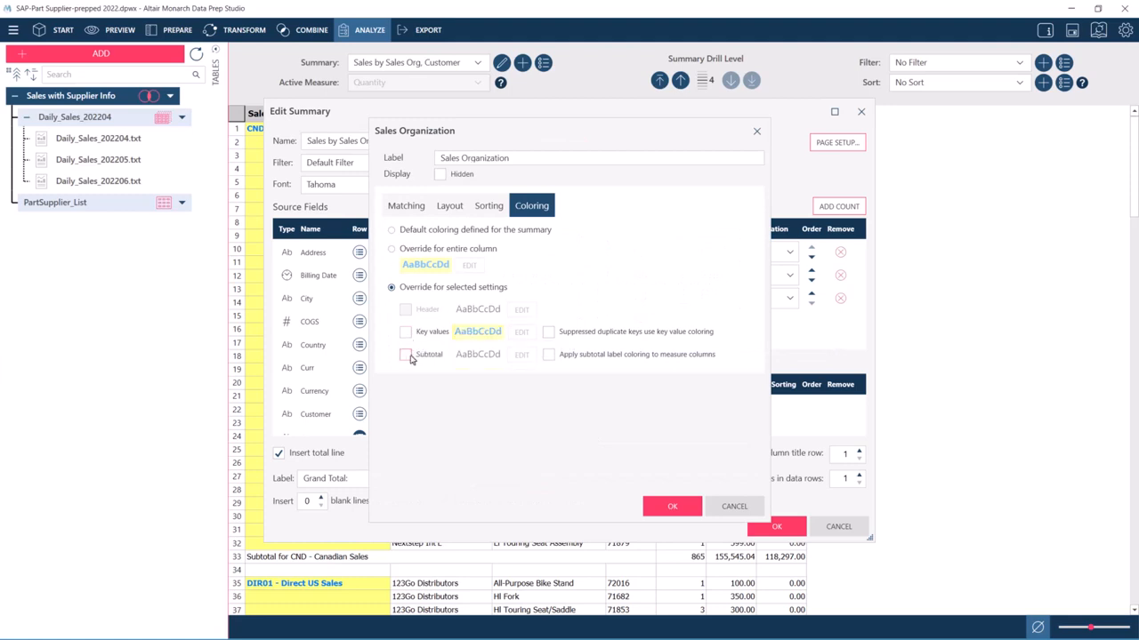
click(405, 355)
Step: Give the Sales Organization subtotal label bold blue text
click(522, 354)
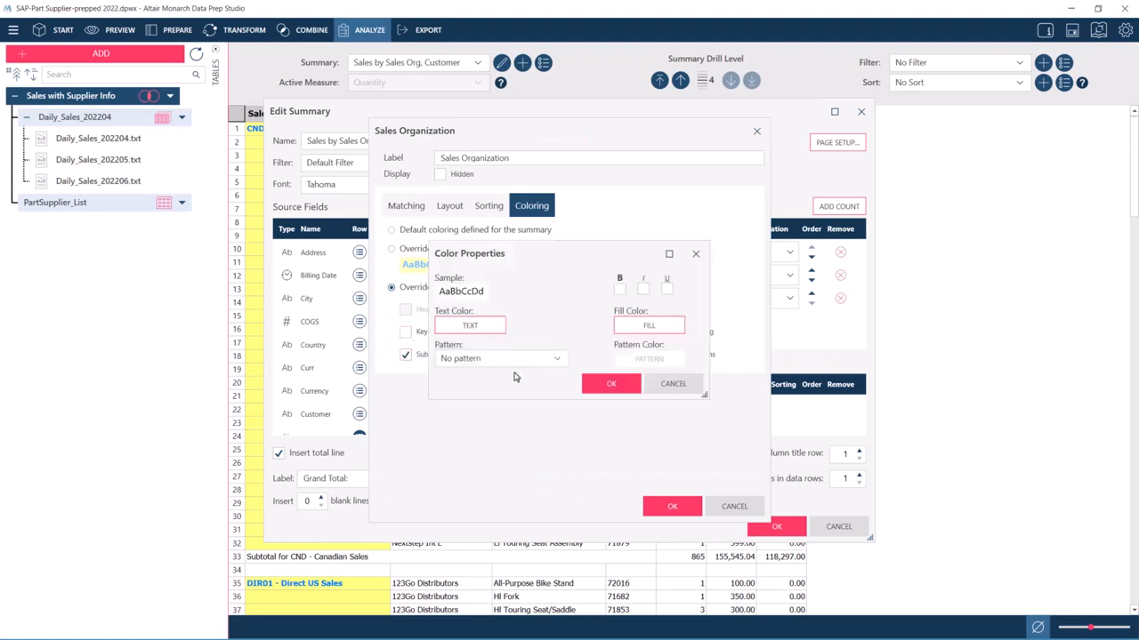
click(503, 330)
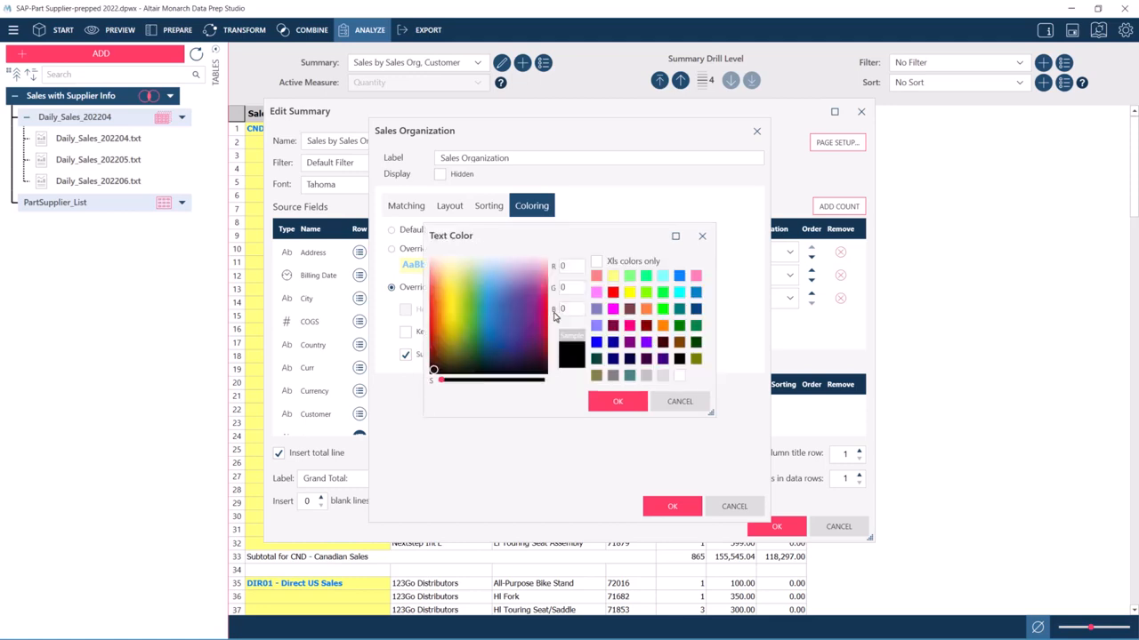
click(501, 320)
click(618, 401)
click(619, 290)
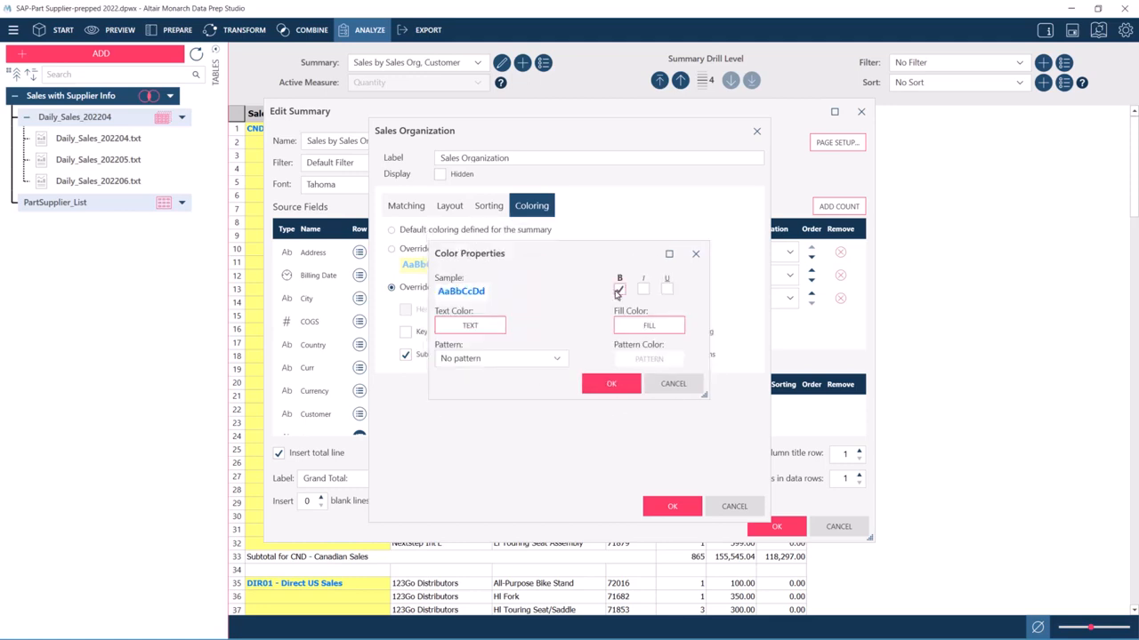
click(611, 384)
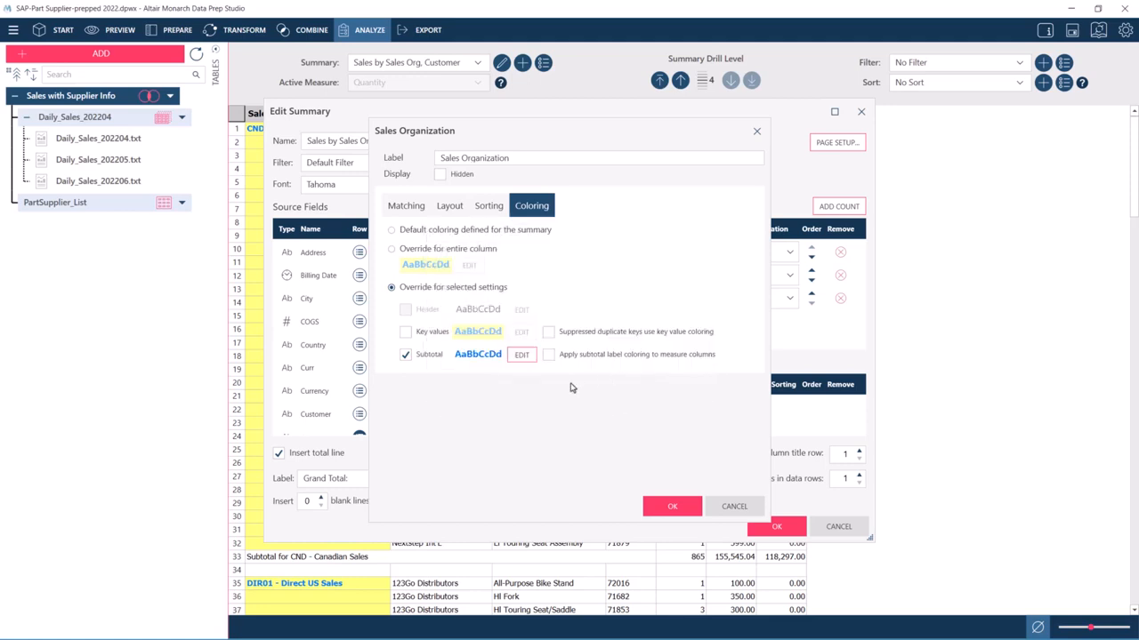
Step: Extend the subtotal label coloring to the measure columns and apply the changes to the summary
click(549, 355)
click(671, 508)
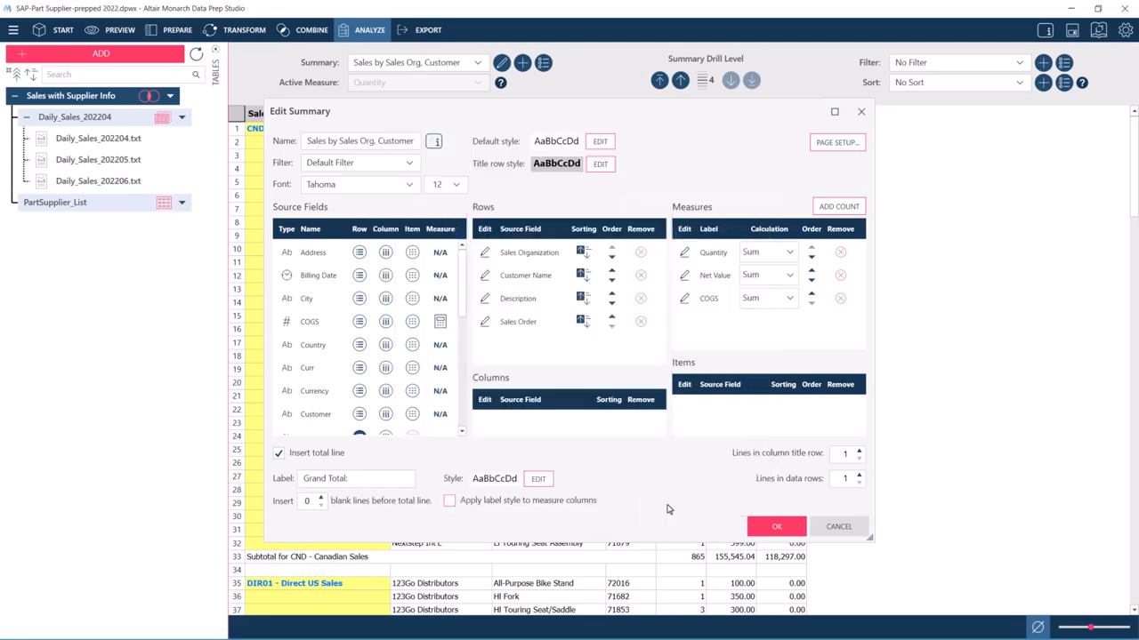
click(770, 528)
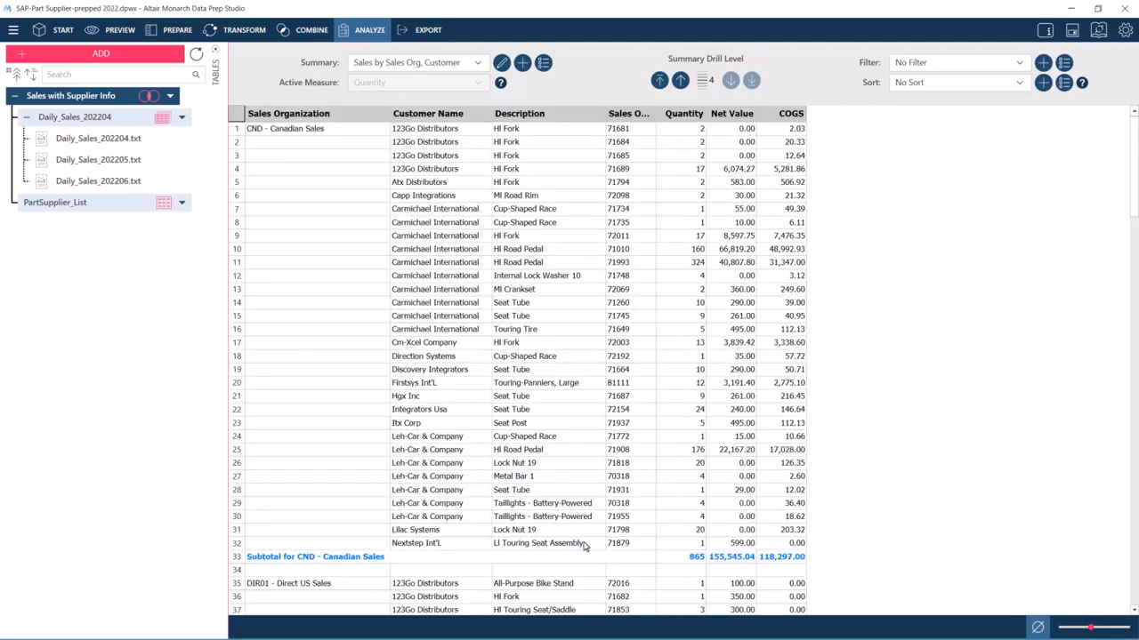
Step: Examine the subtotal row's label and measure cells, and the Grand Total row at the end of the summary
scroll(446, 562, down, 6)
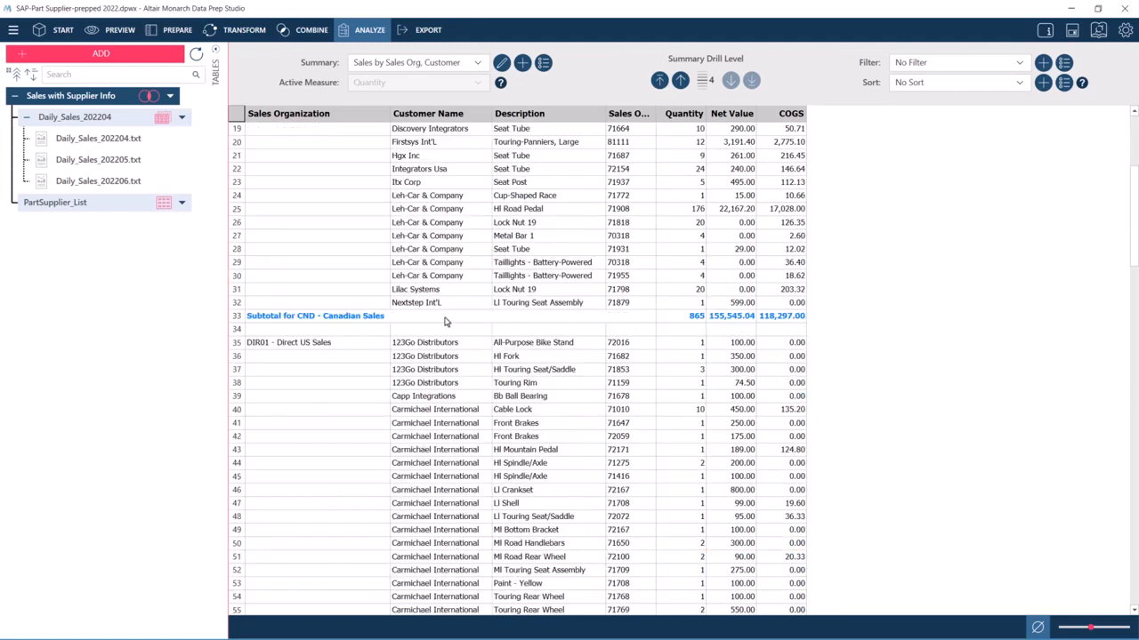
click(440, 321)
click(696, 315)
click(745, 318)
click(770, 317)
scroll(419, 405, down, 14)
scroll(418, 405, down, 20)
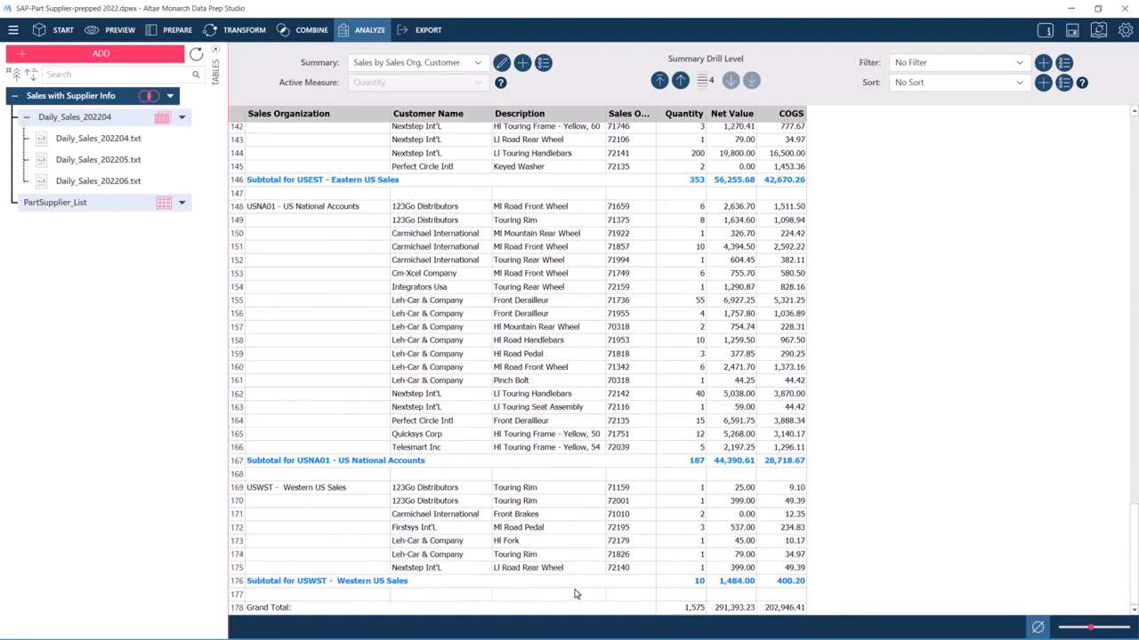
click(462, 610)
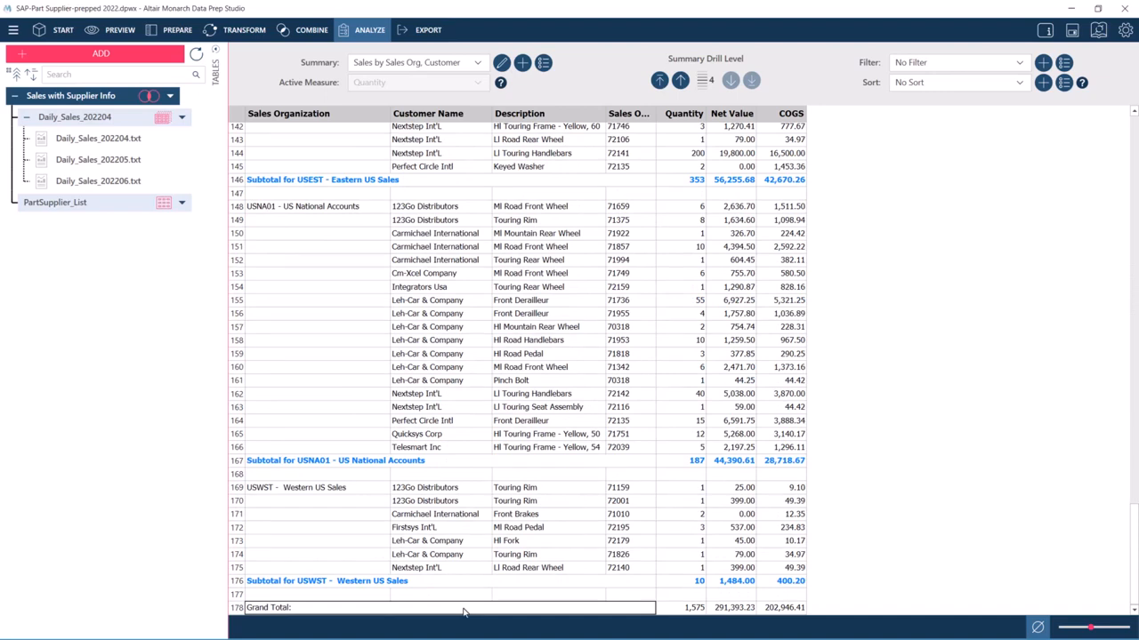
Step: Style the Grand Total line with bold text and a light yellow fill, extend that style to the measure columns, and apply it
click(505, 65)
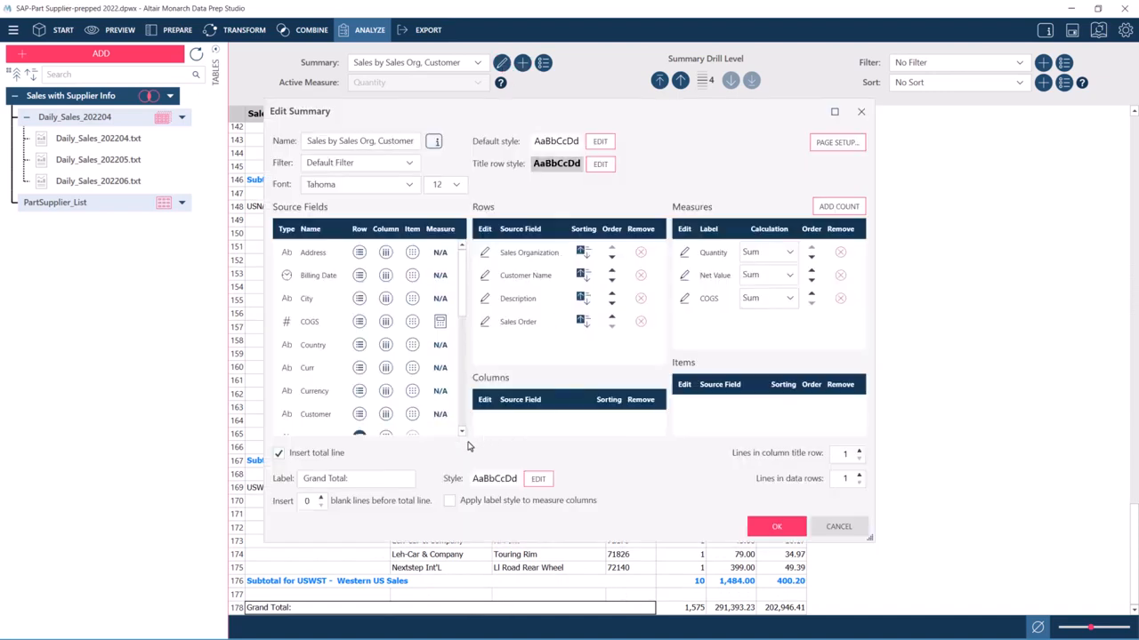
click(539, 479)
drag(558, 265, 703, 315)
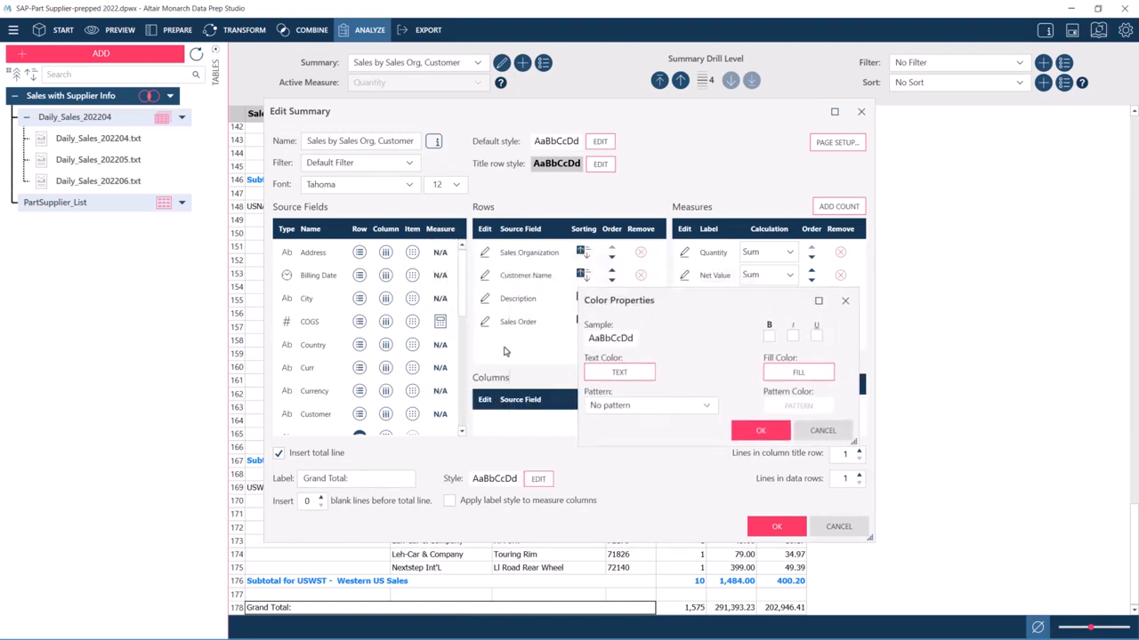
click(768, 336)
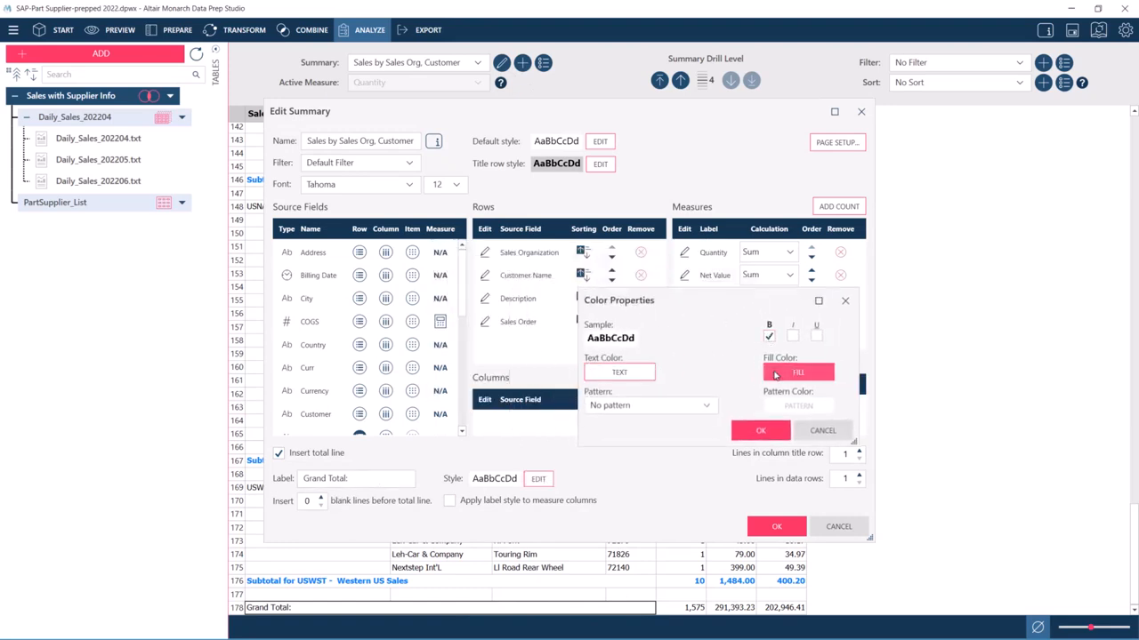
click(775, 375)
click(616, 283)
click(615, 402)
click(760, 431)
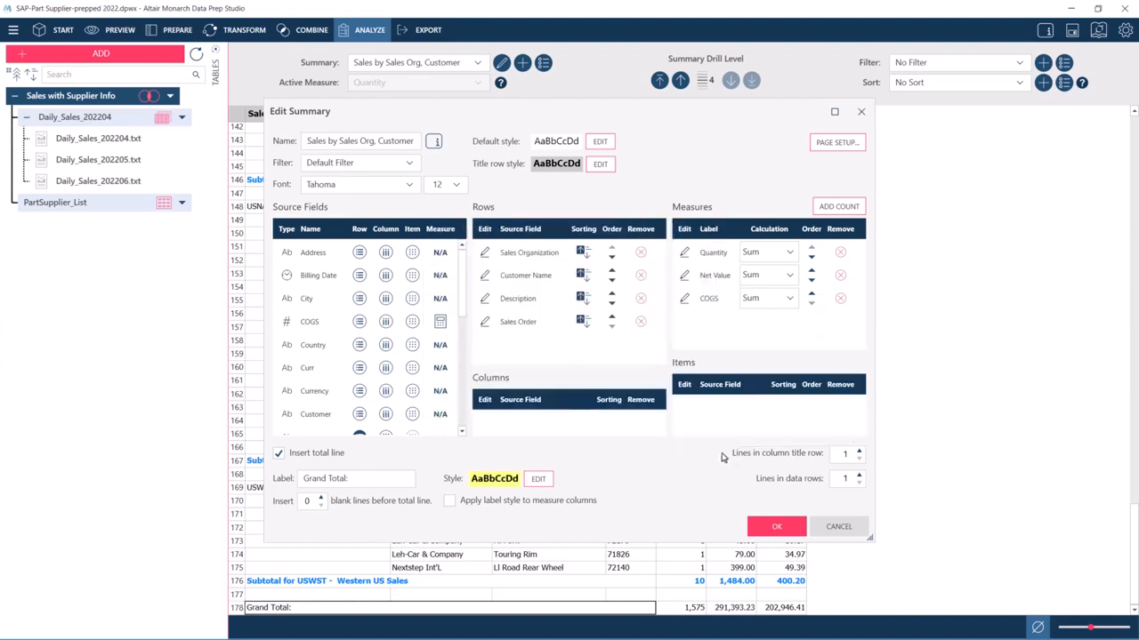
click(450, 503)
click(776, 530)
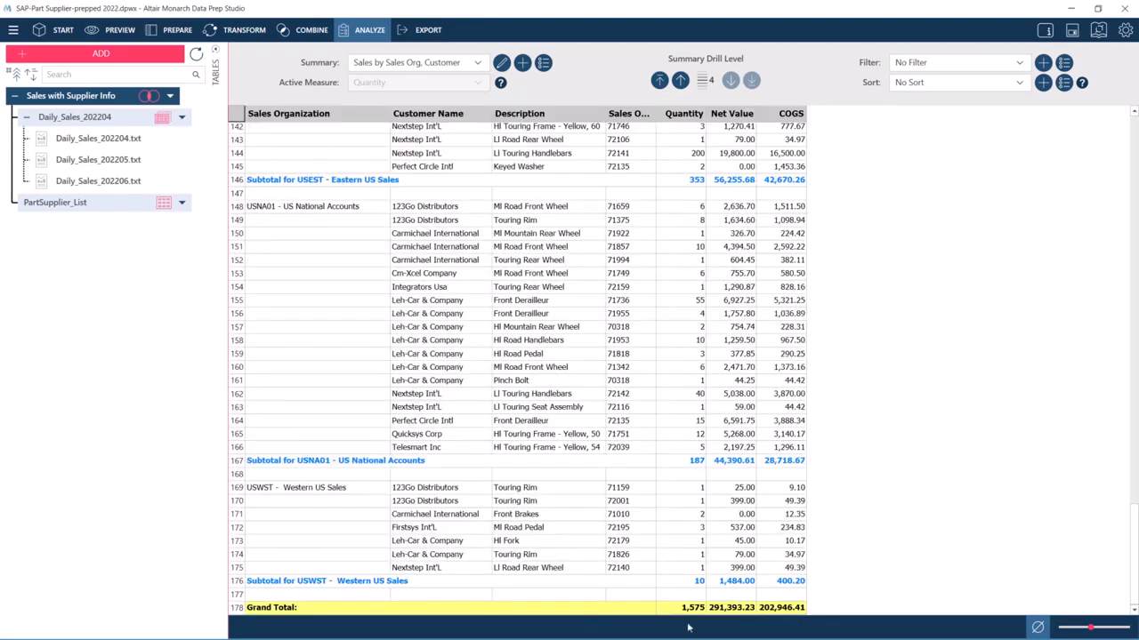
Step: Review the formatting of the Sales Organization groups, subtotals and Grand Total throughout the summary
scroll(805, 512, up, 6)
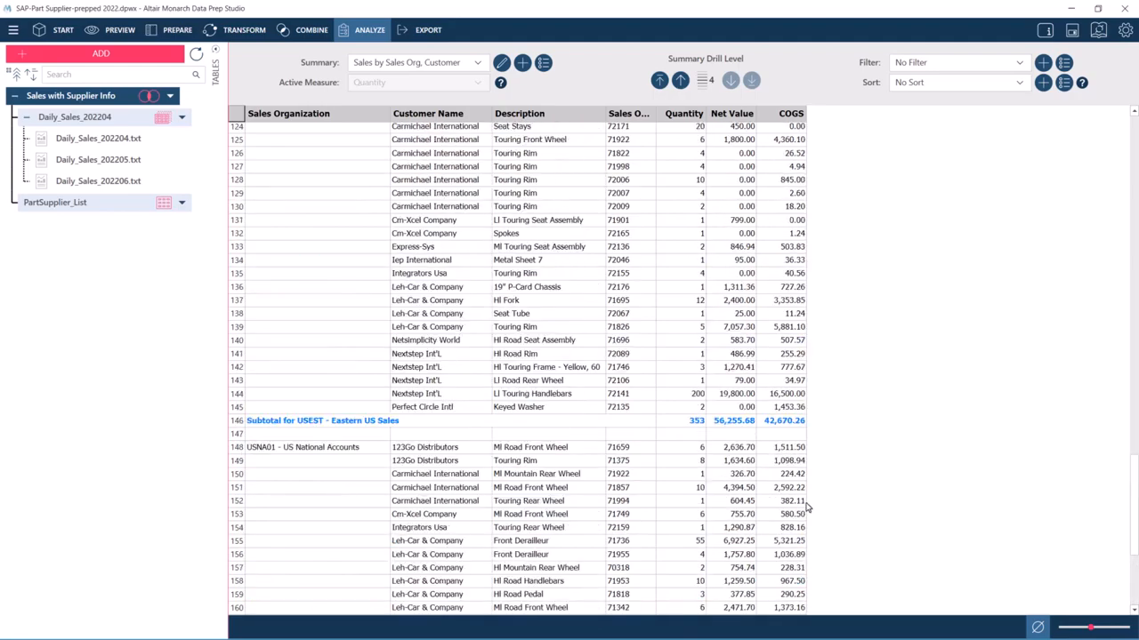
scroll(807, 507, up, 20)
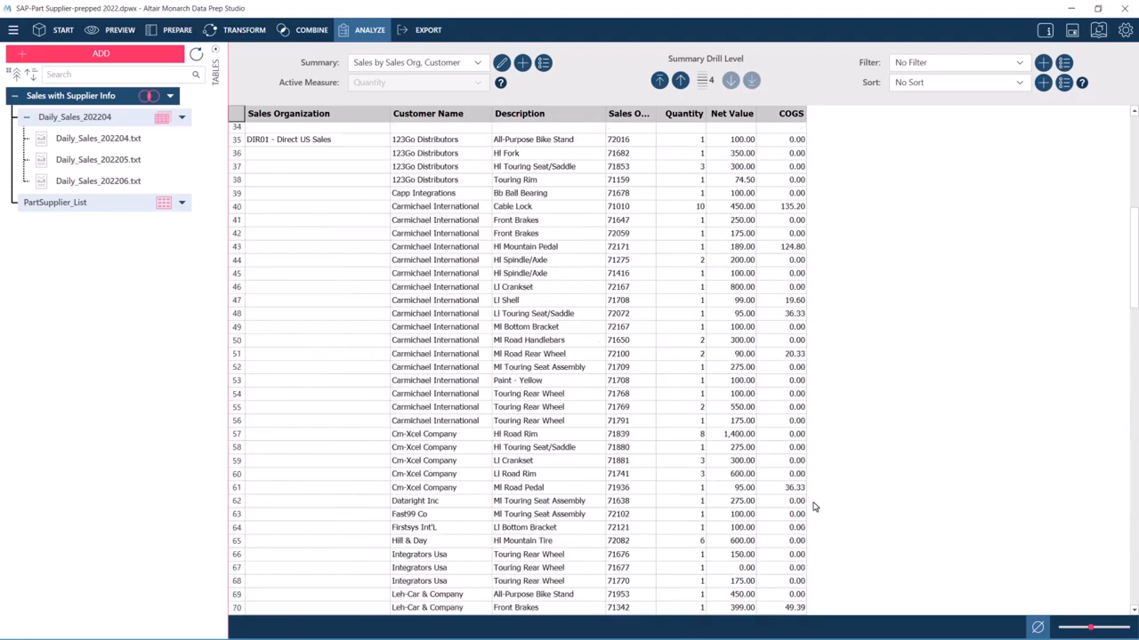
scroll(812, 507, up, 11)
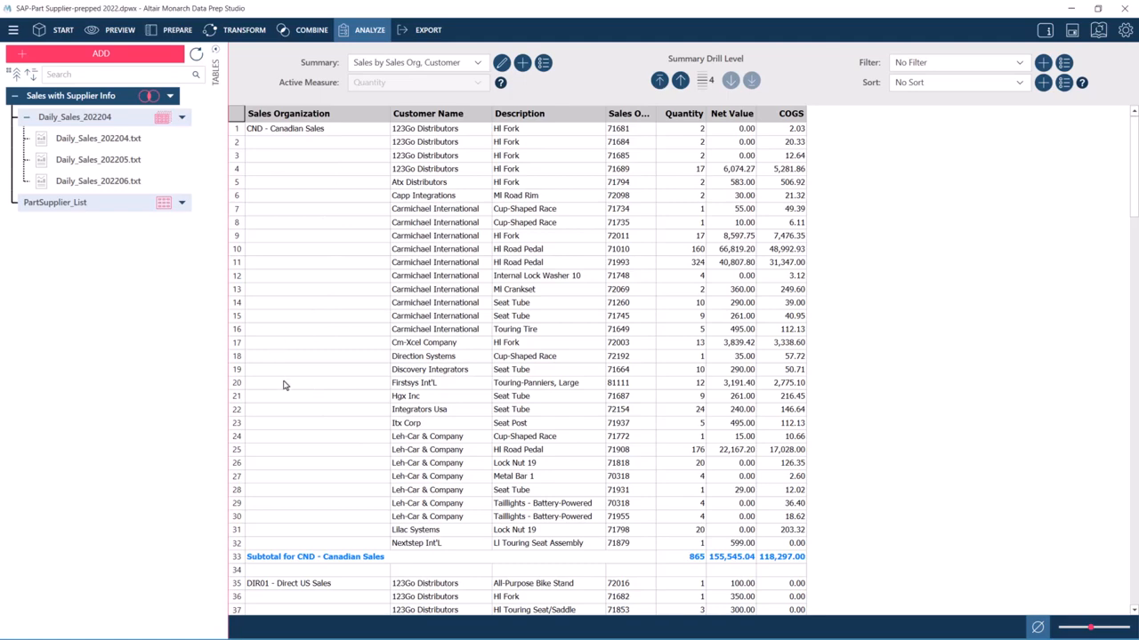
scroll(284, 385, down, 20)
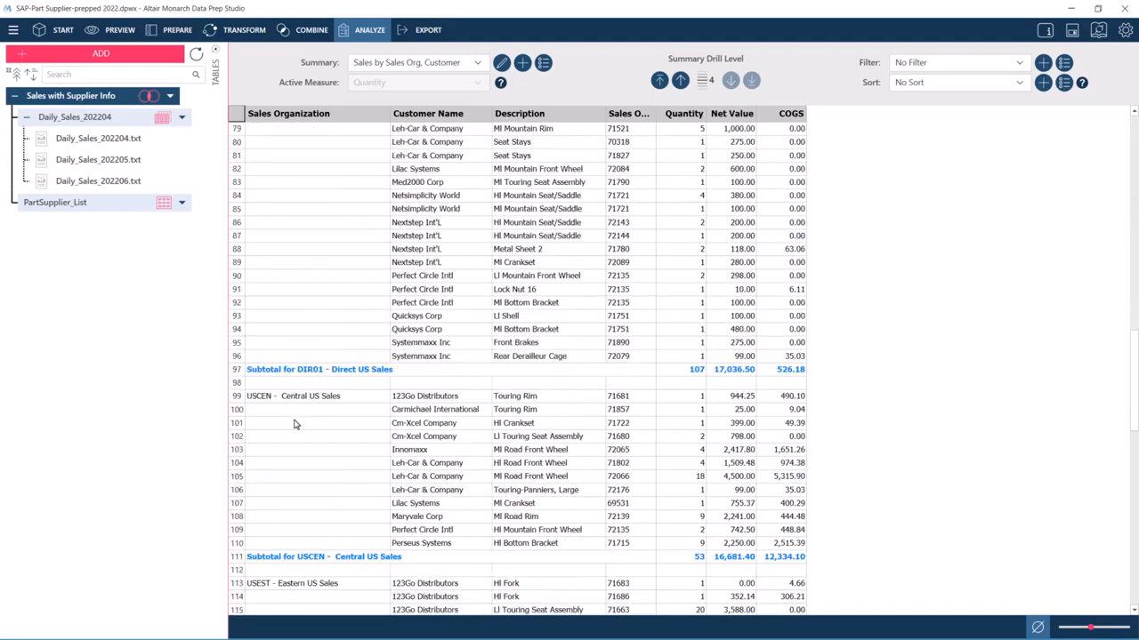
scroll(296, 424, down, 20)
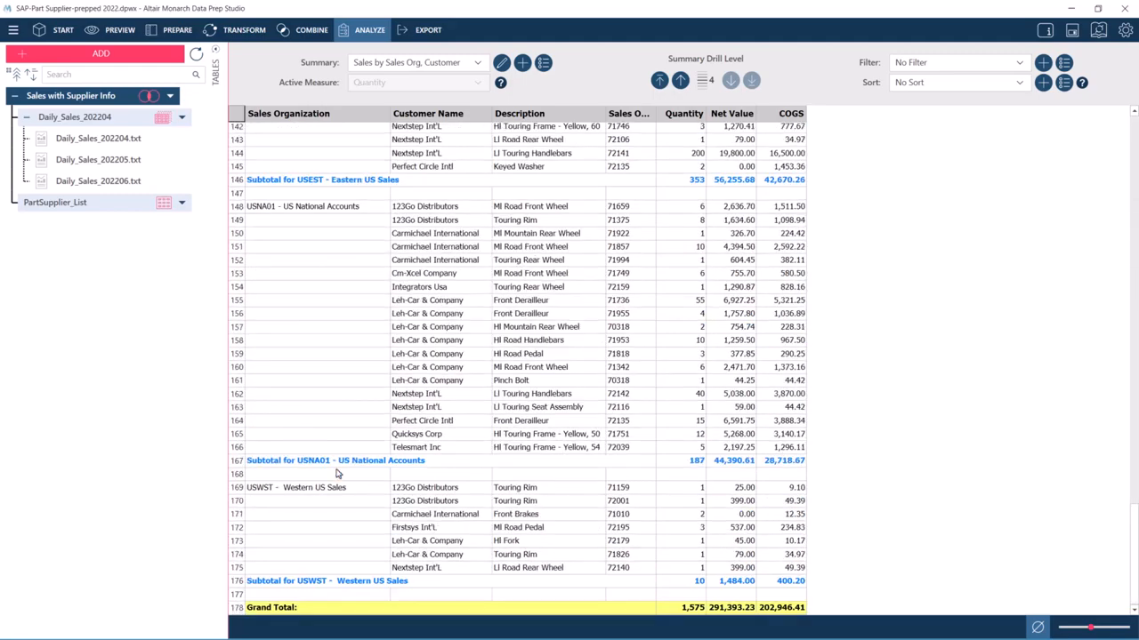